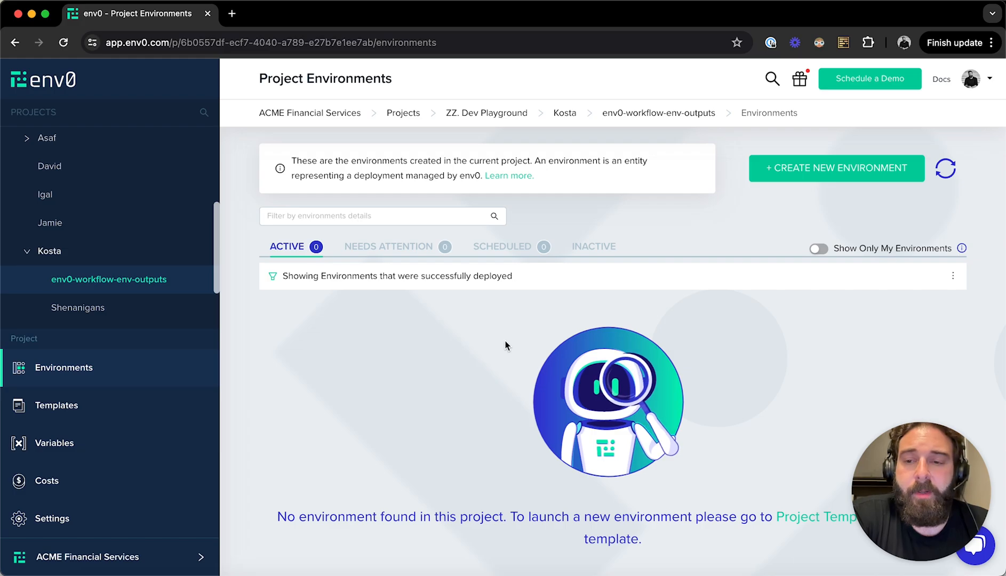
- Review the VCS settings of the Environments Output Workflow template, including its repository and branch
click(106, 399)
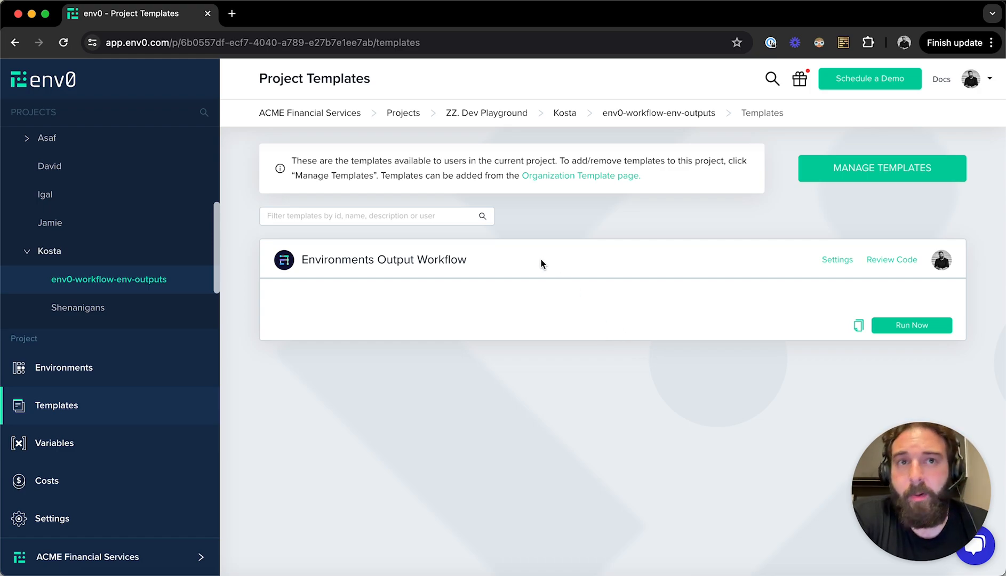
click(832, 262)
click(532, 208)
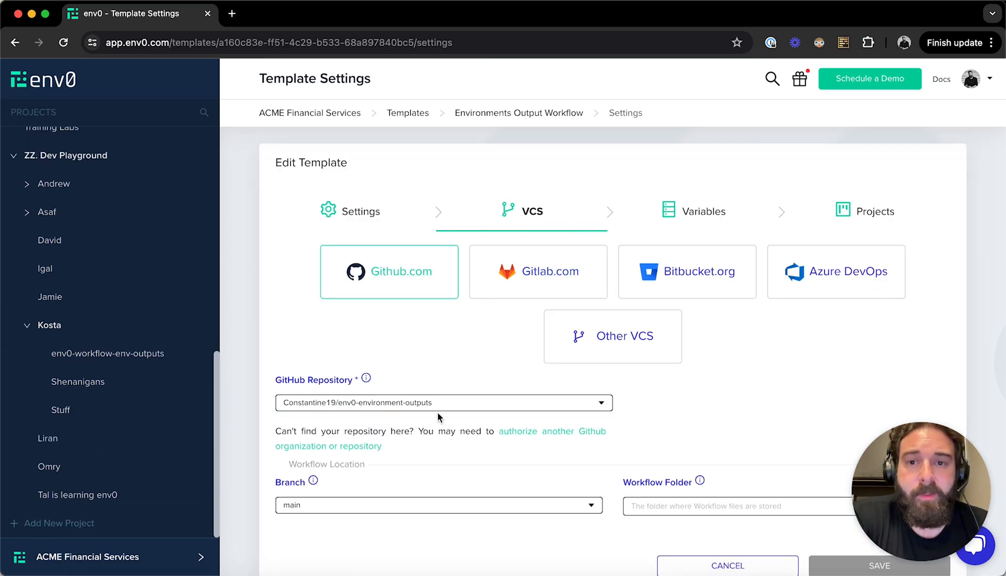
scroll(438, 417, down, 1)
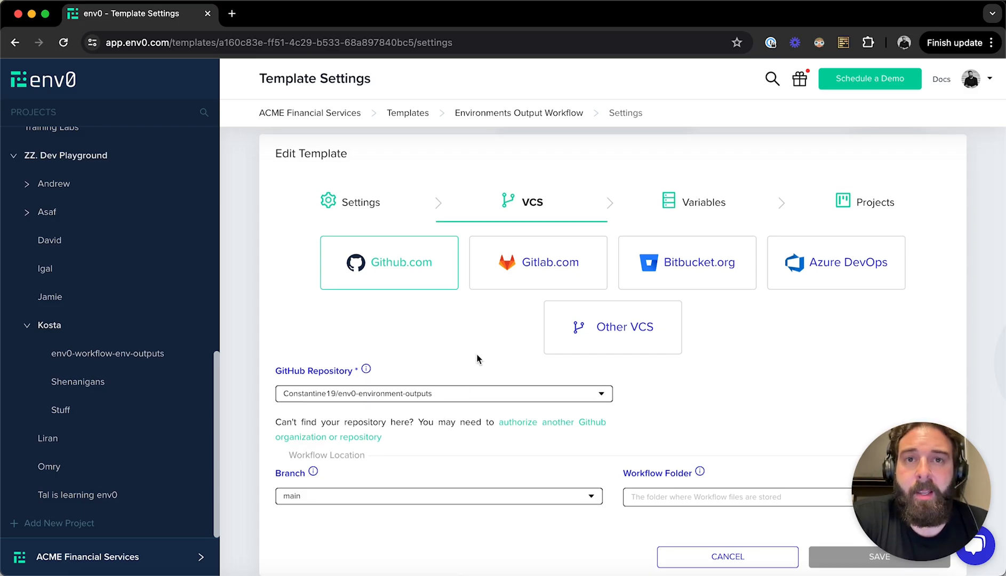
- Check the deployment settings, including Environment Outputs, in the policies of the env0-workflow-env-outputs project
click(143, 353)
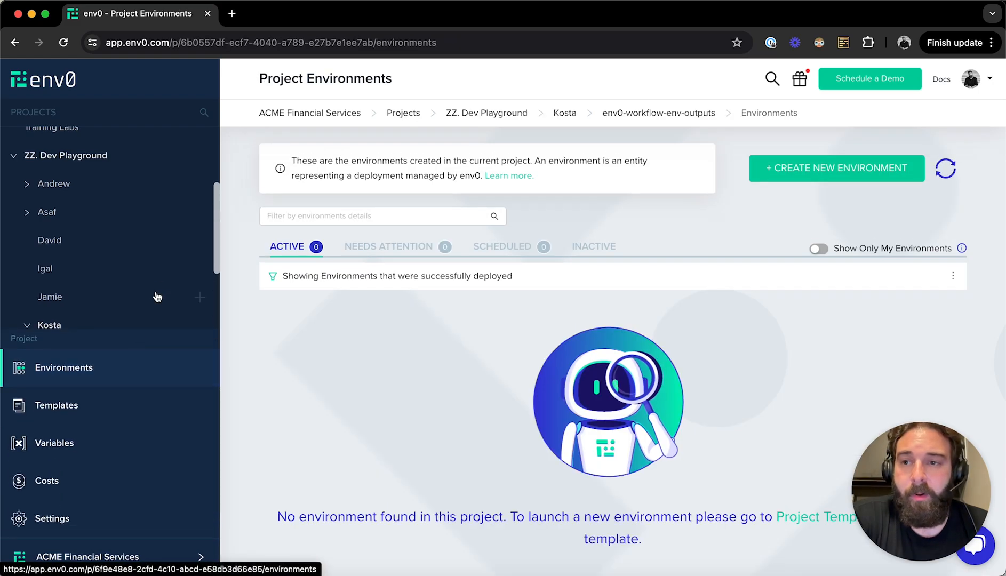
scroll(153, 297, down, 3)
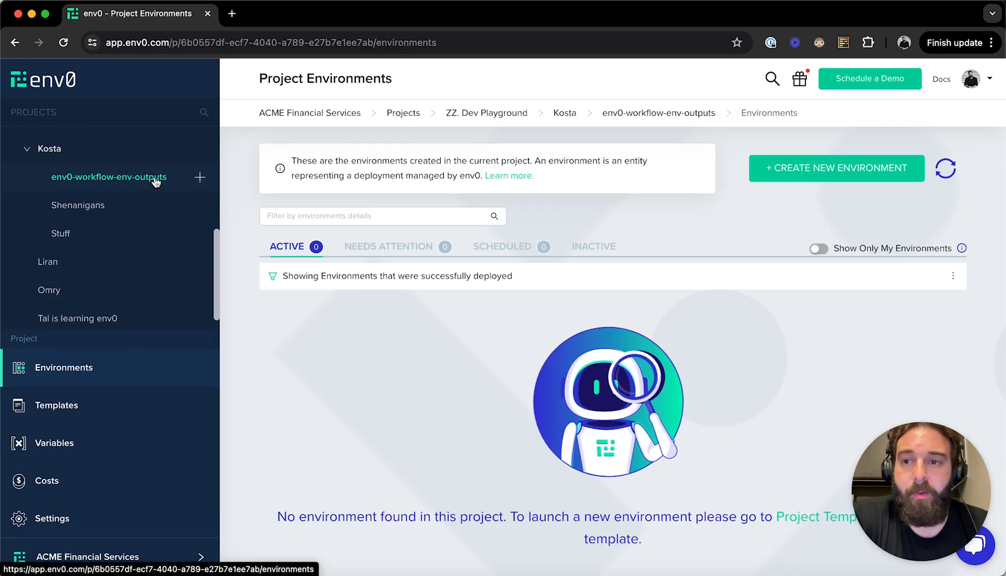
click(128, 517)
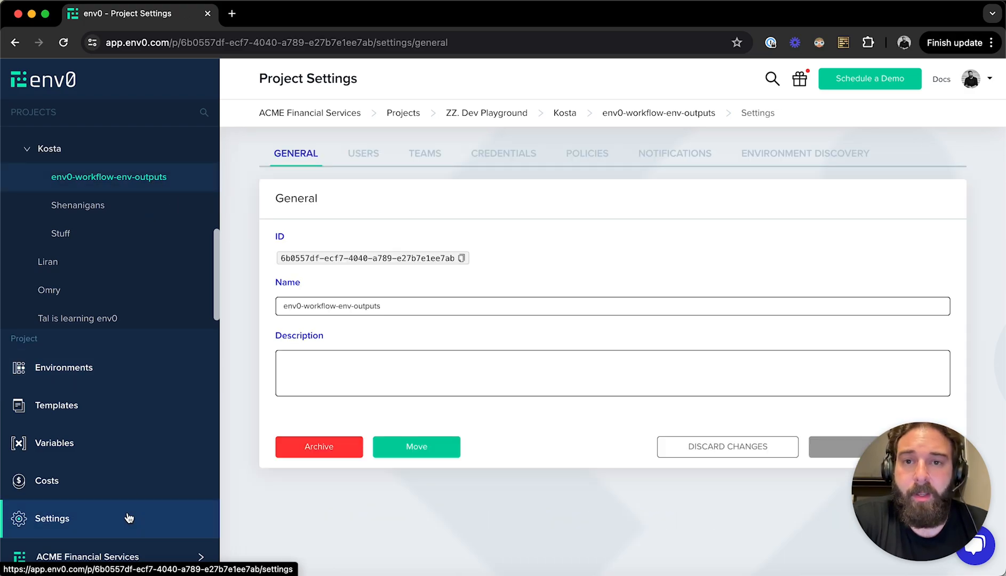
click(597, 155)
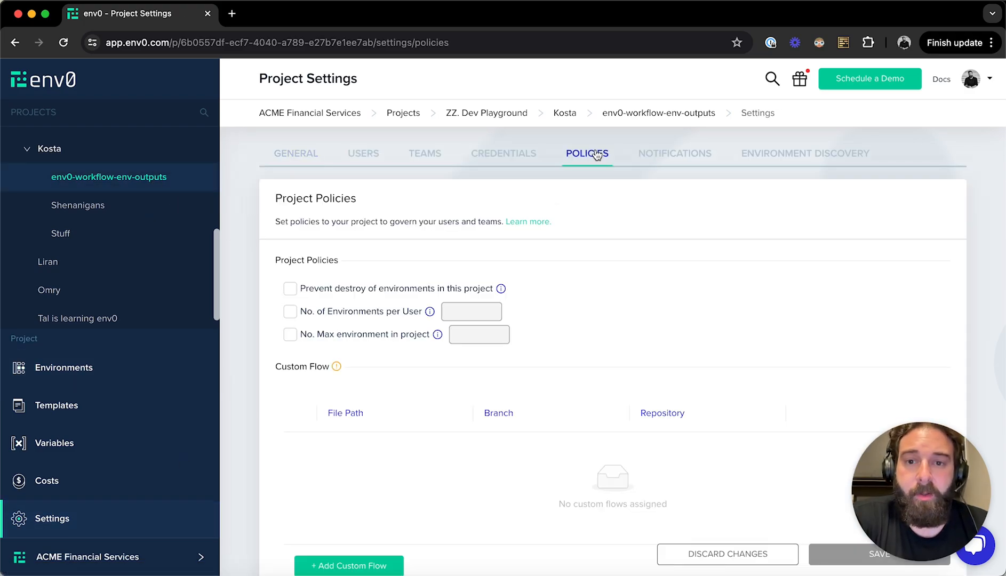
scroll(592, 340, down, 5)
scroll(592, 340, down, 8)
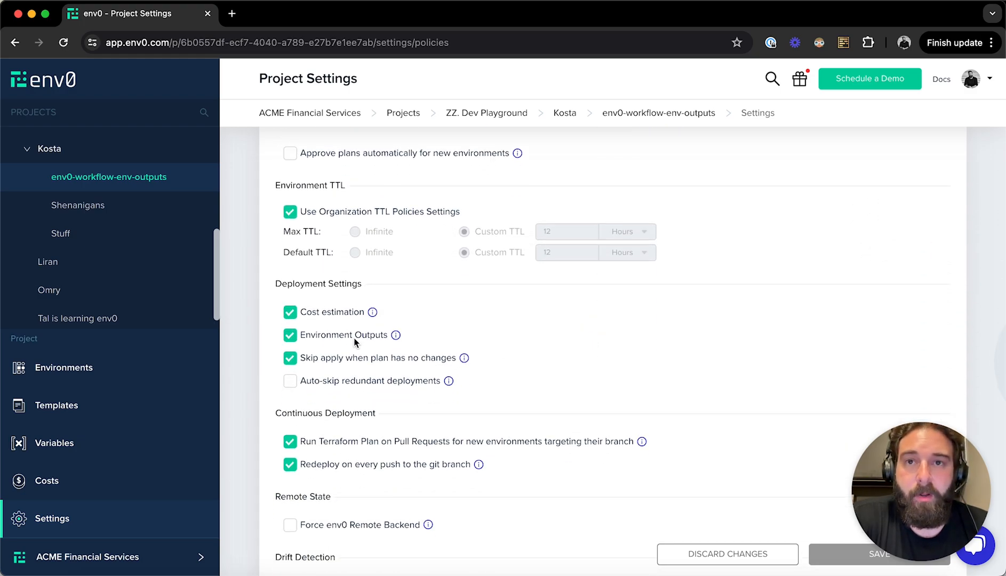
scroll(561, 361, down, 2)
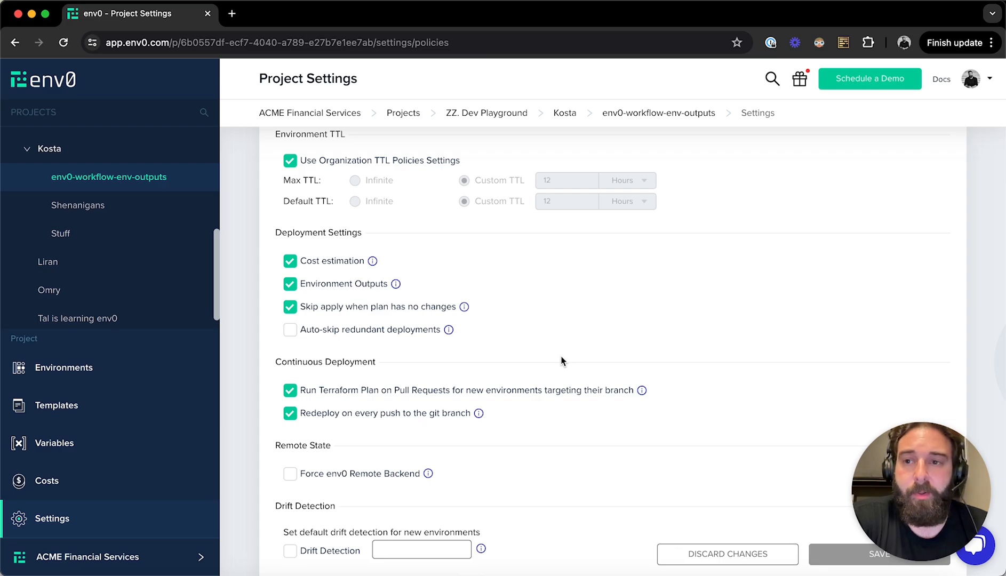
- Start a new environment in the env0-workflow-env-outputs project from the Environments Output Workflow template
click(146, 177)
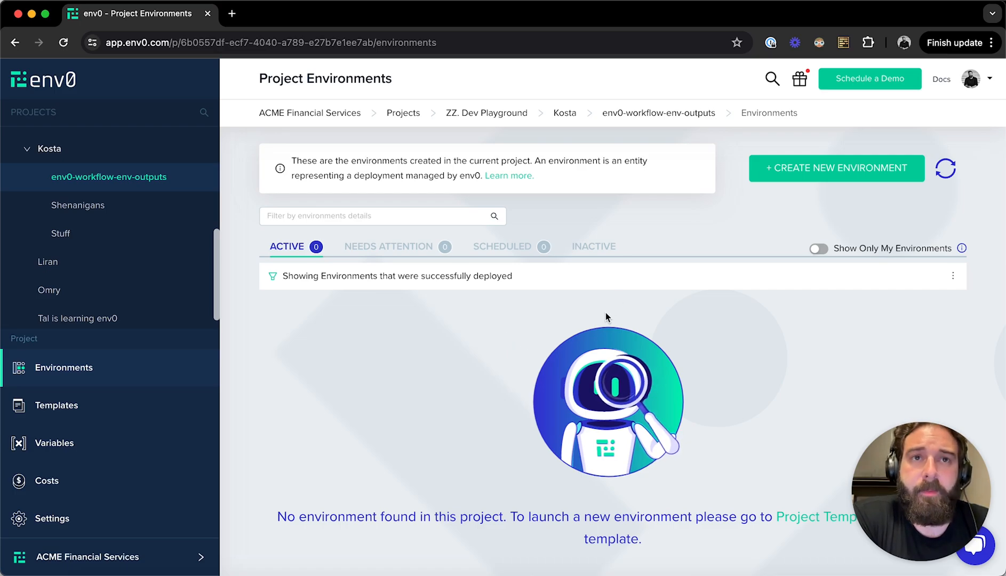
click(839, 167)
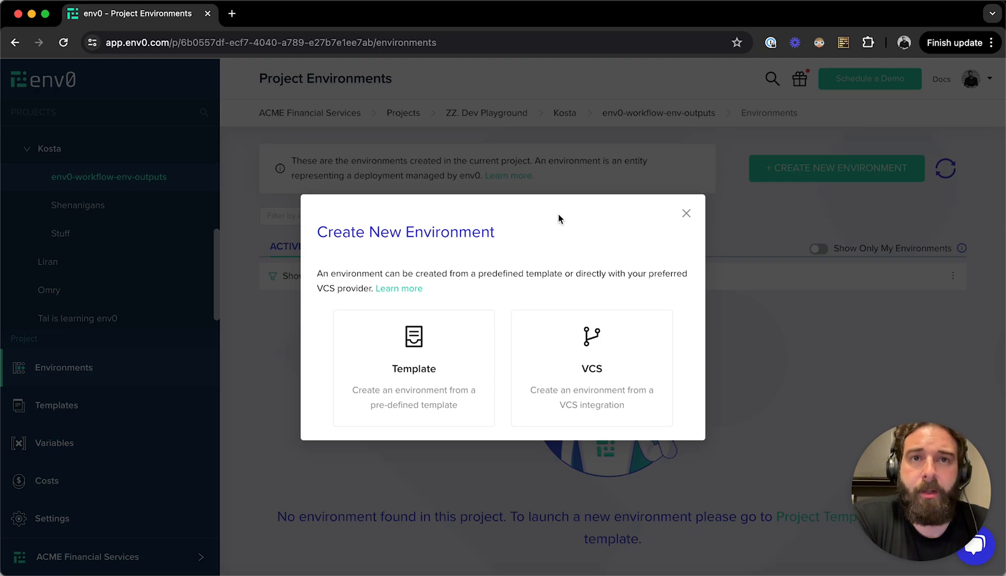
click(420, 348)
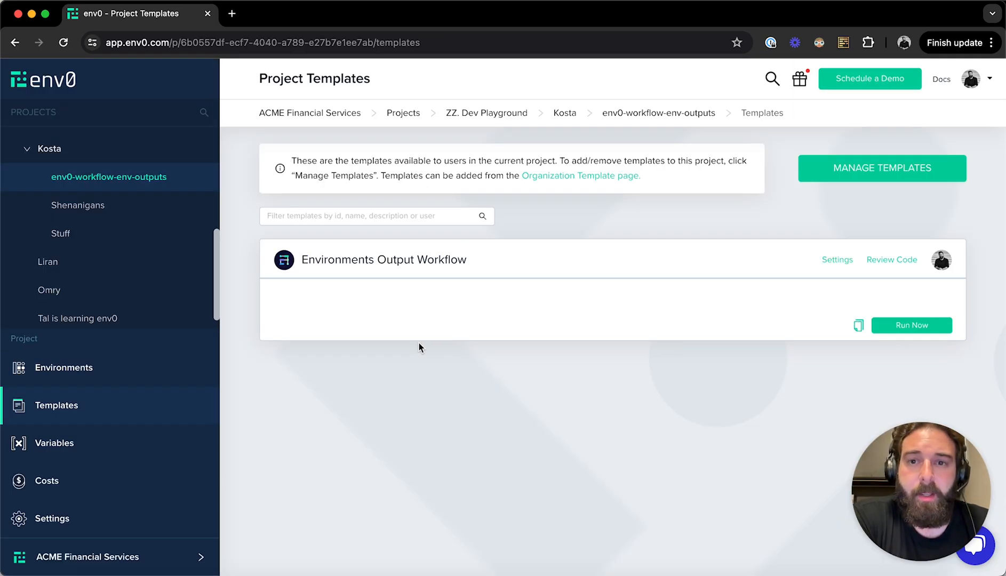
drag(484, 256, 300, 258)
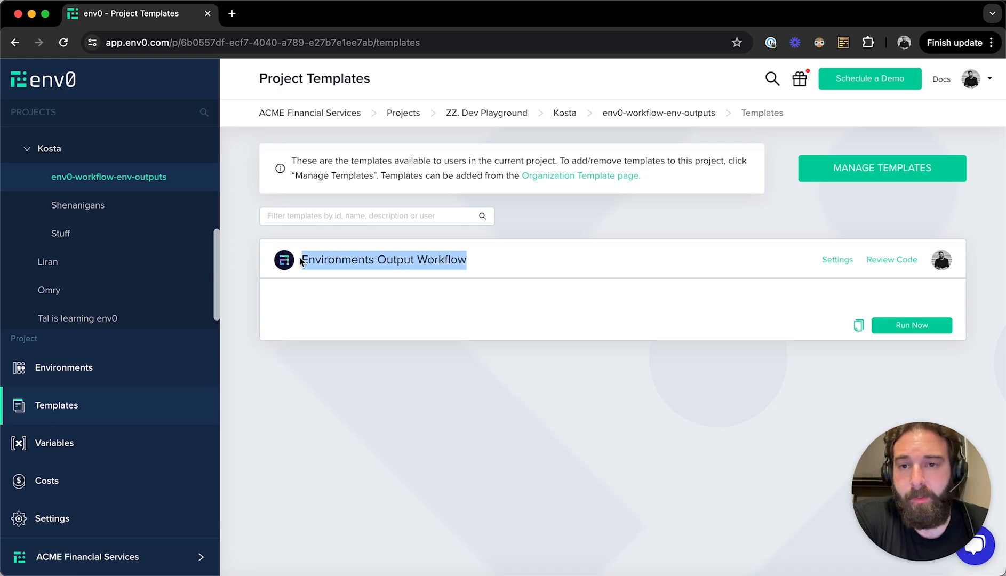
click(351, 257)
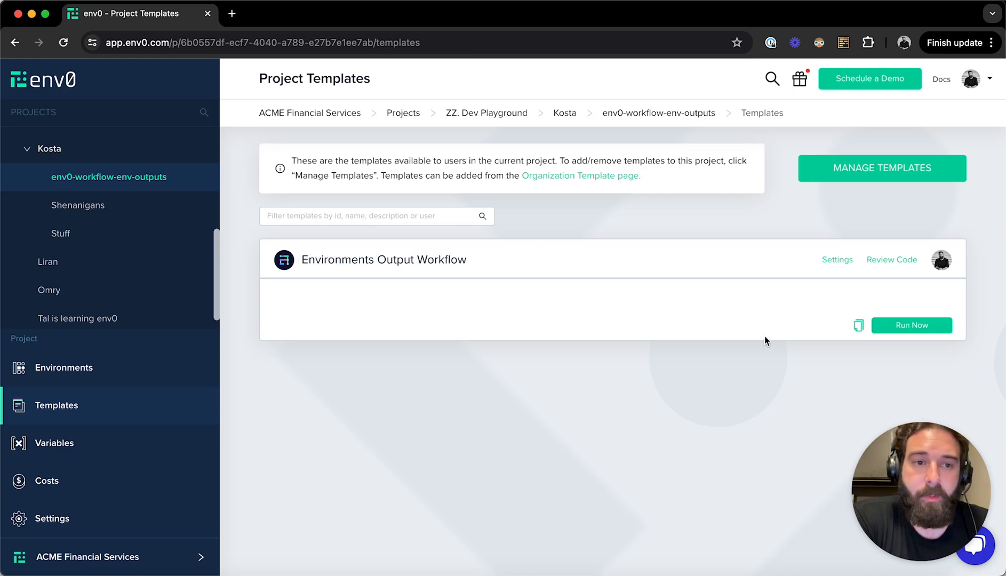
click(917, 326)
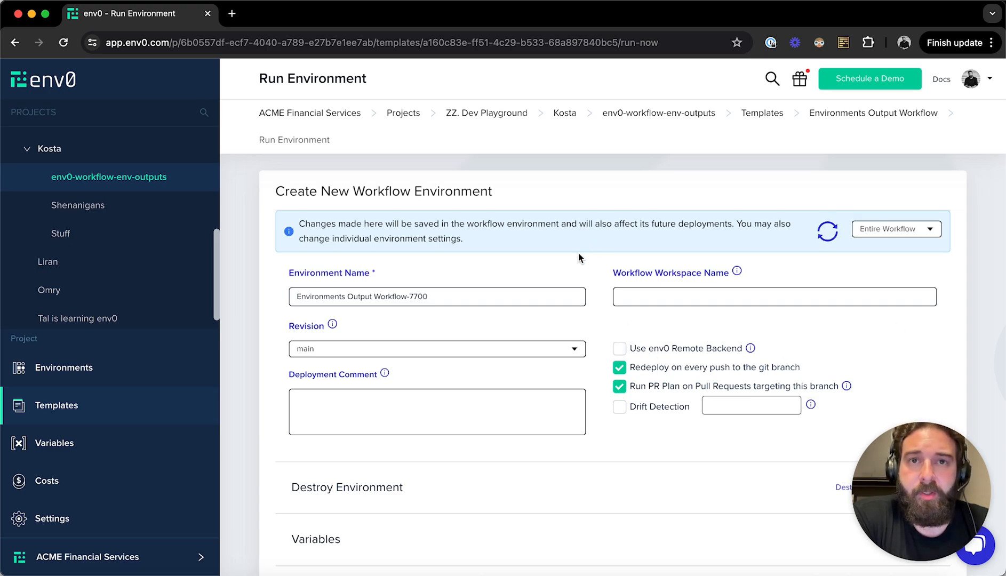
- Look over the new workflow environment's name, revision and deployment options, keeping the main revision
scroll(579, 256, down, 1)
scroll(578, 262, down, 2)
click(469, 218)
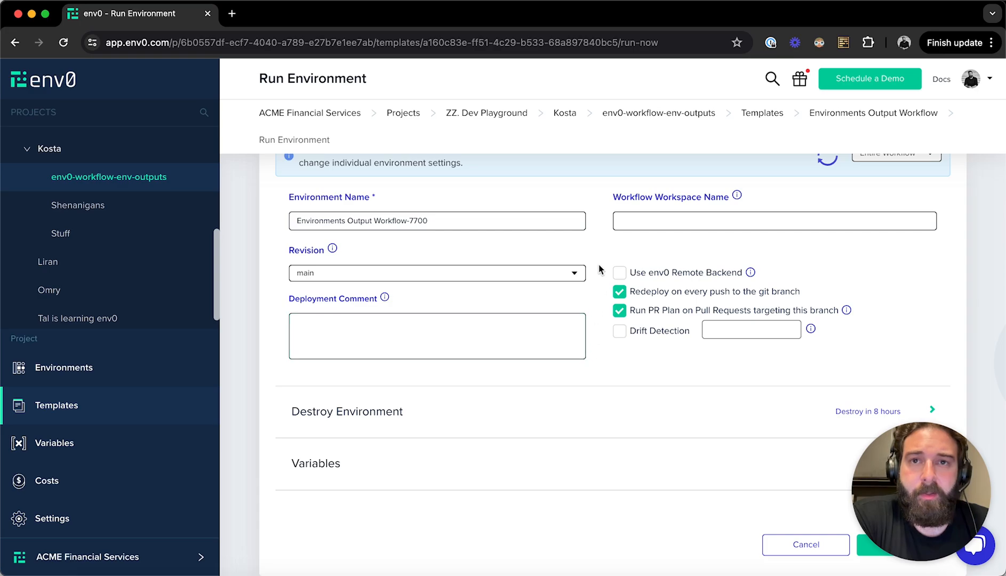
click(471, 271)
click(471, 271)
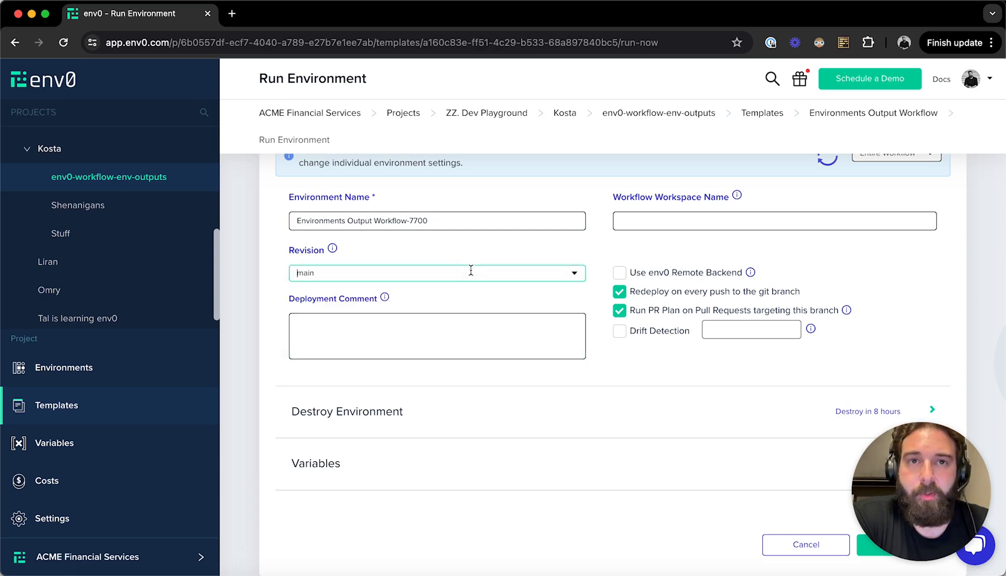
click(619, 344)
scroll(620, 345, up, 2)
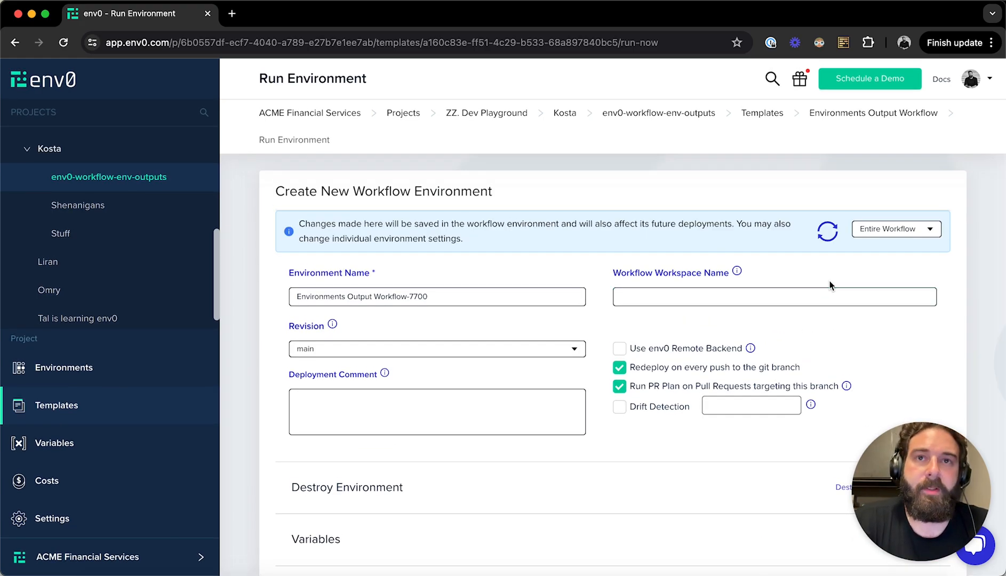
- Inspect the aks environment's individual settings and variables, and return to the Entire Workflow settings
click(922, 231)
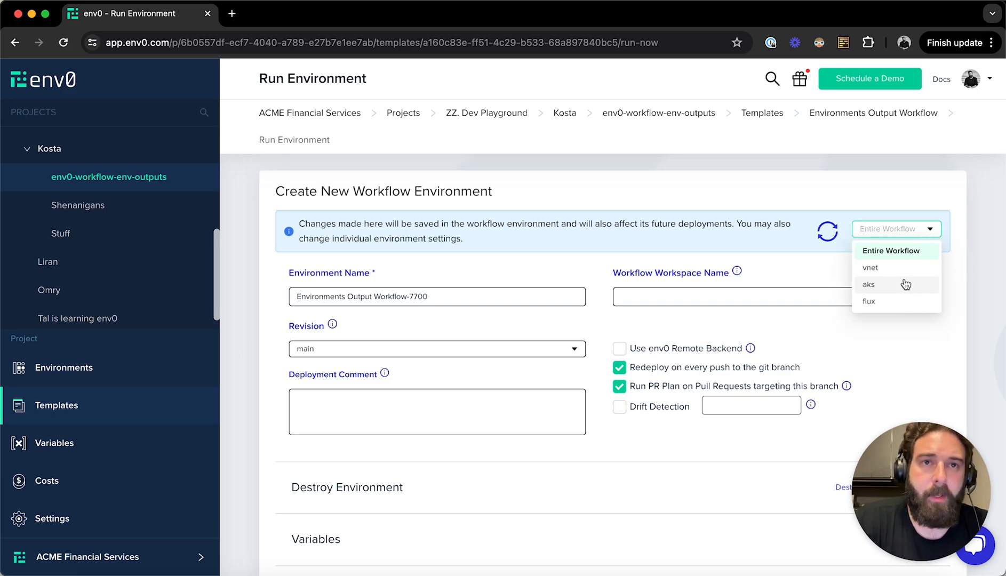
click(905, 284)
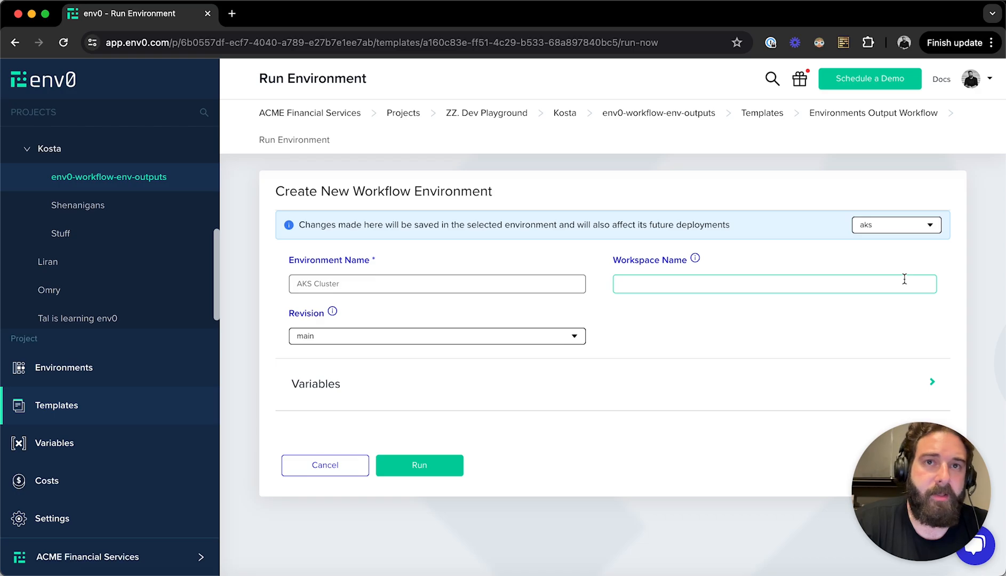
click(786, 375)
scroll(774, 374, up, 1)
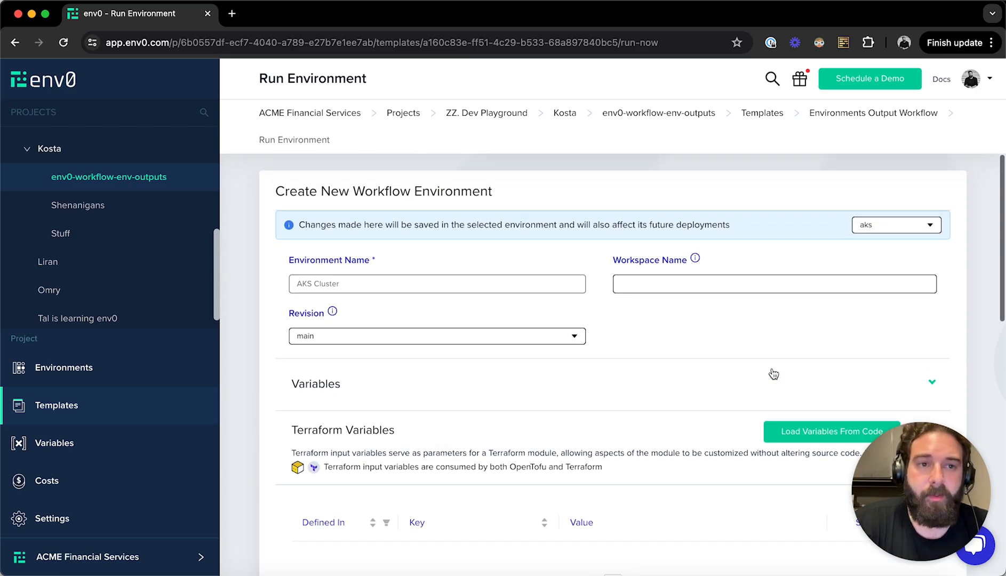
click(910, 225)
click(890, 247)
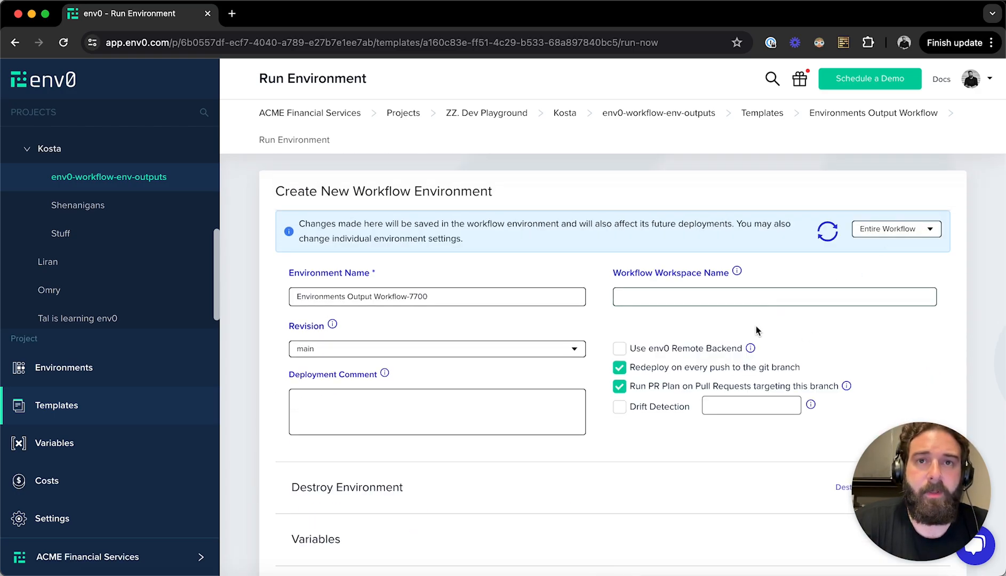
- Run the entire workflow environment and bring its deployment graph into view
scroll(755, 327, down, 2)
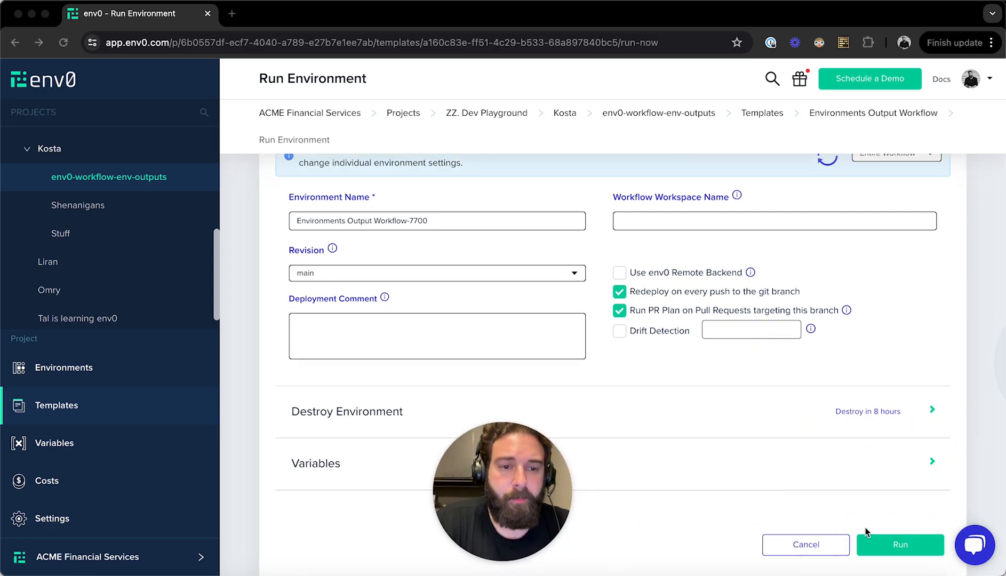
click(893, 545)
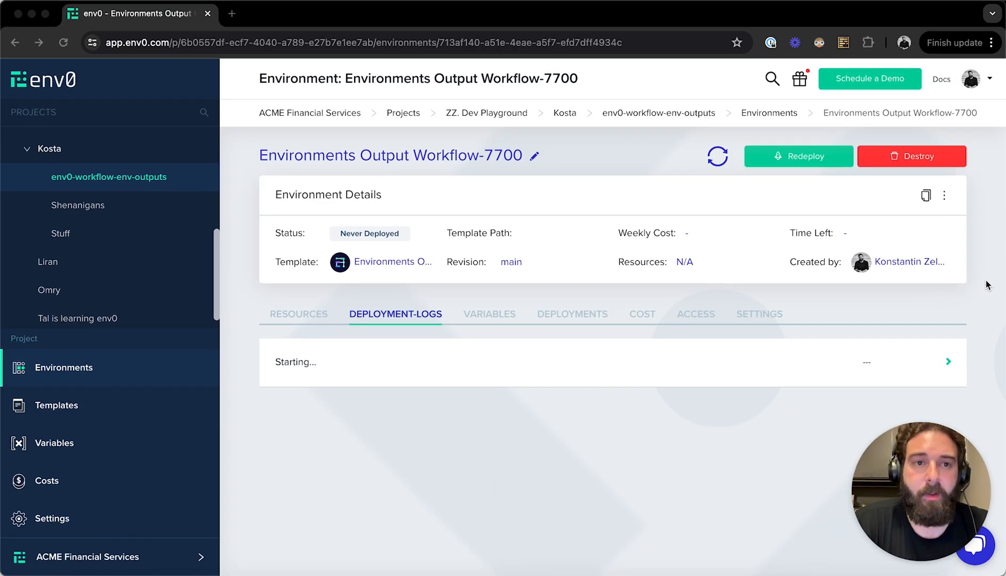
scroll(776, 154, down, 4)
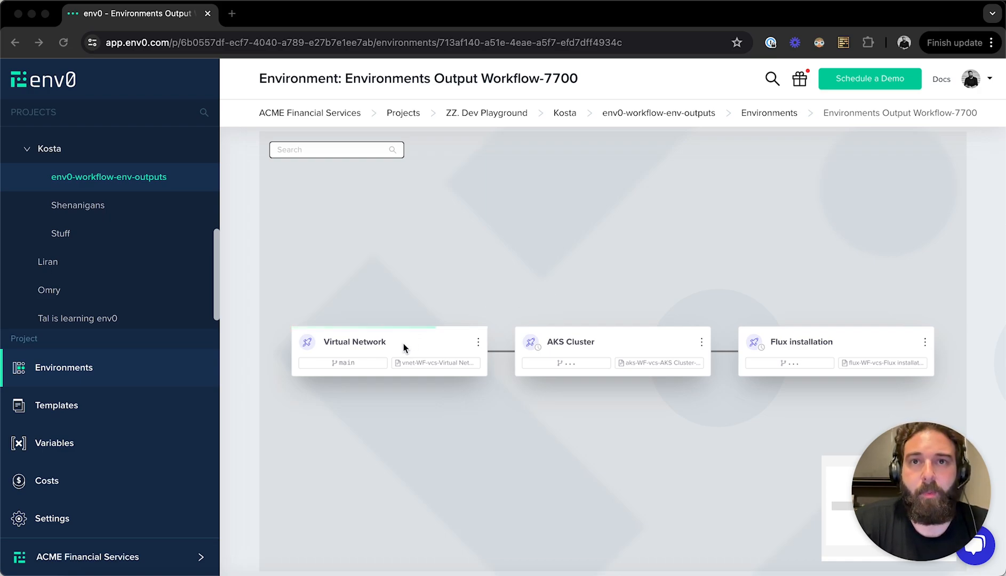
click(369, 342)
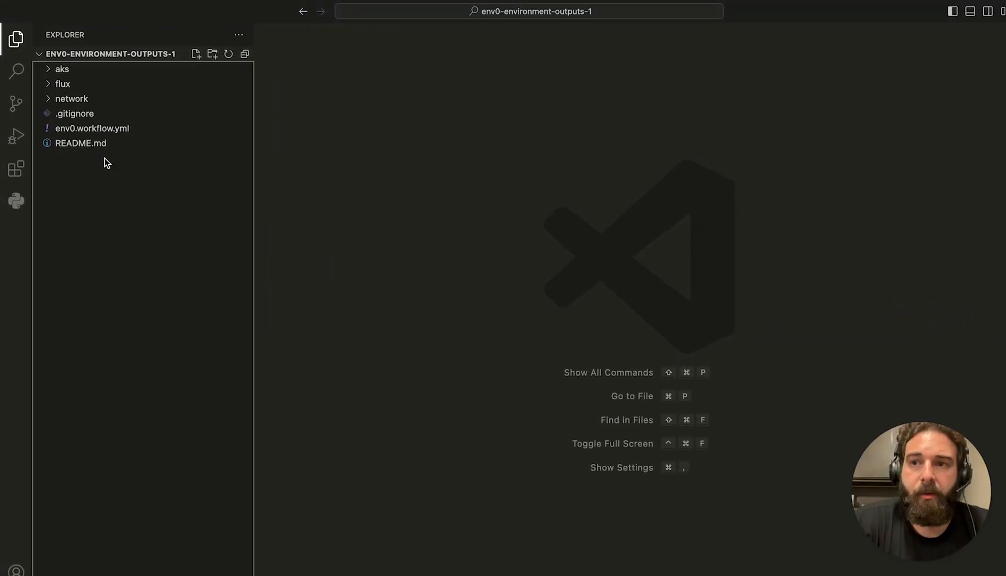
- Examine env0.workflow.yml in the code editor, covering the vnet, aks and flux environments and their needs dependencies
click(104, 131)
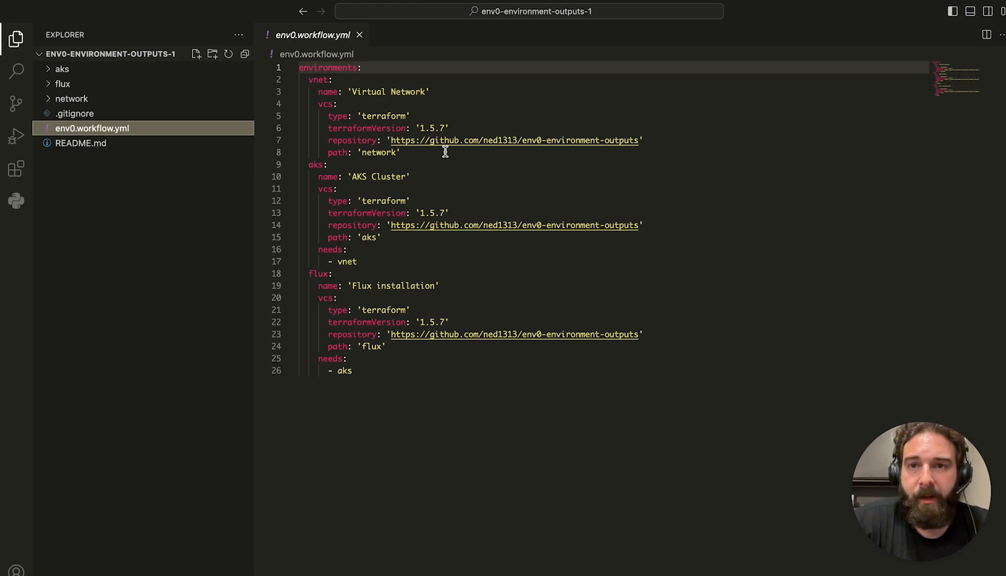
drag(436, 154, 291, 85)
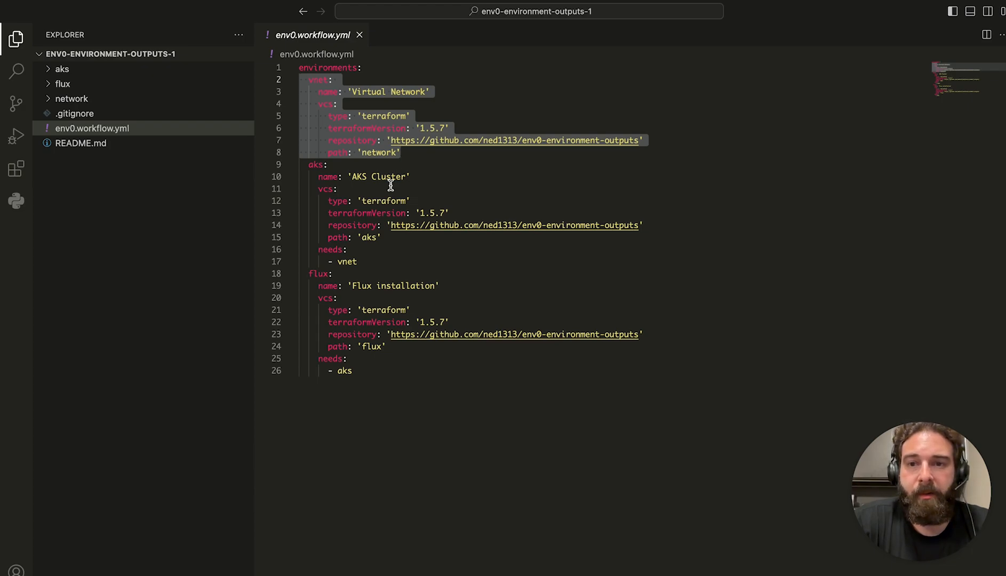
drag(374, 258, 302, 166)
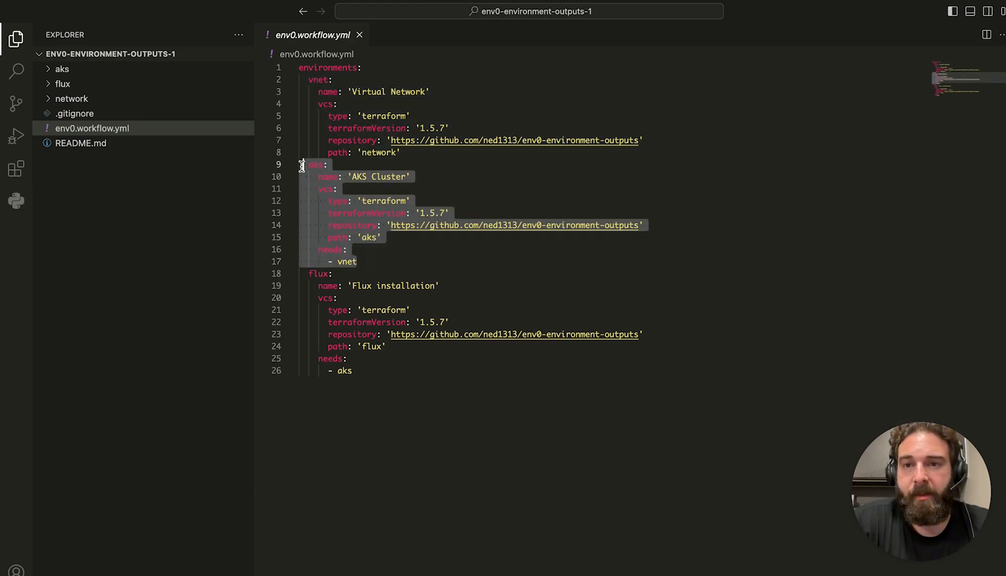
click(327, 249)
double_click(345, 262)
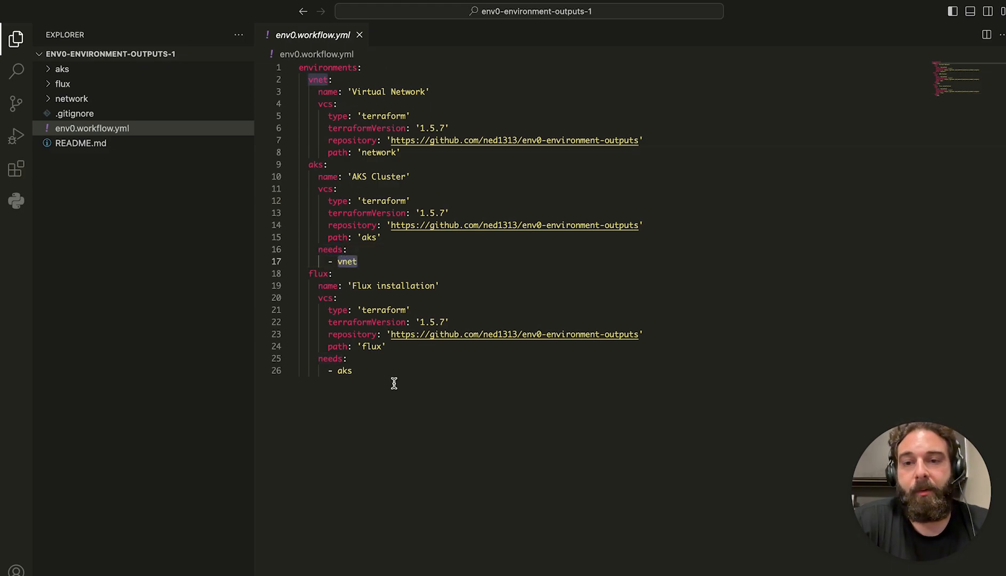
double_click(314, 274)
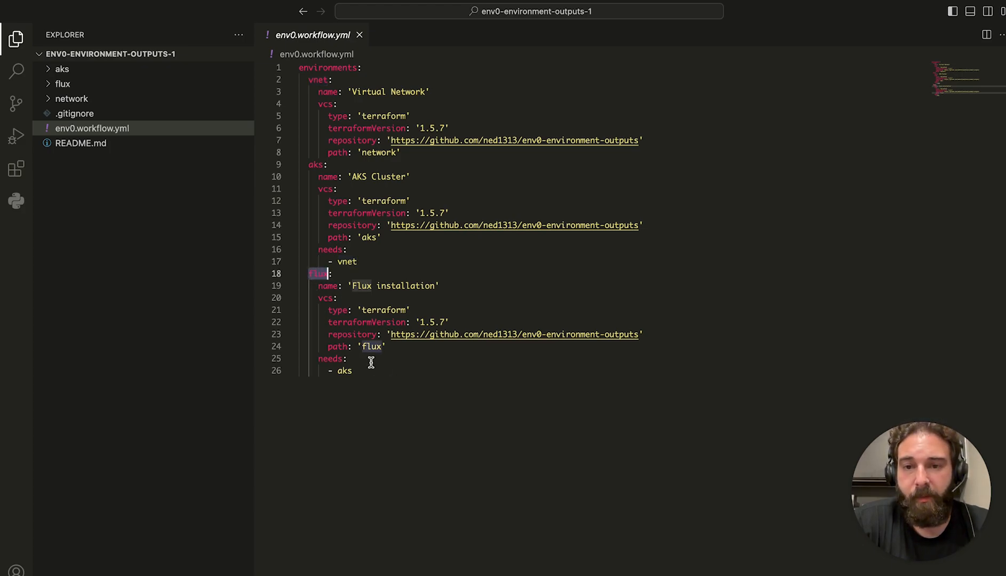
double_click(318, 164)
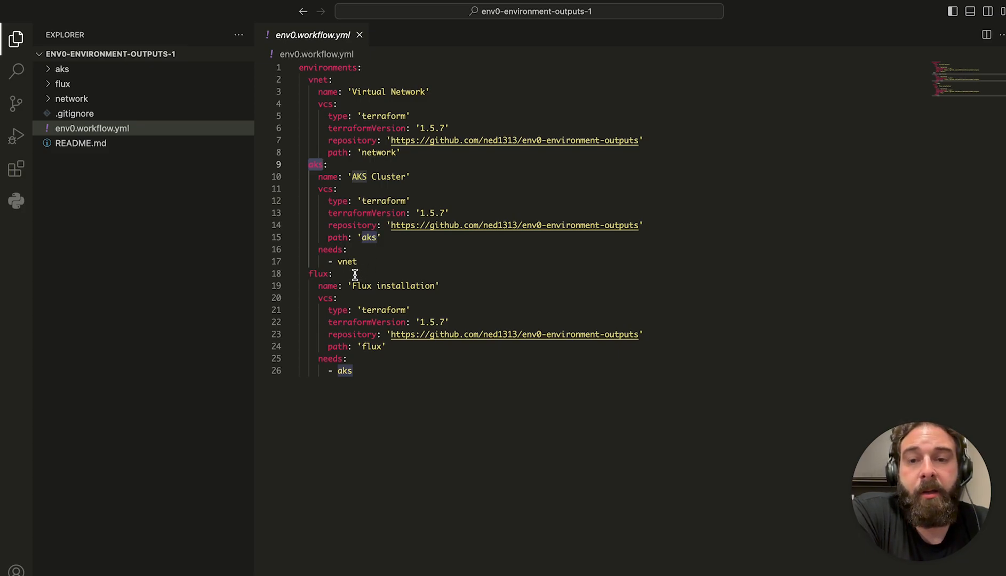
drag(373, 261, 286, 164)
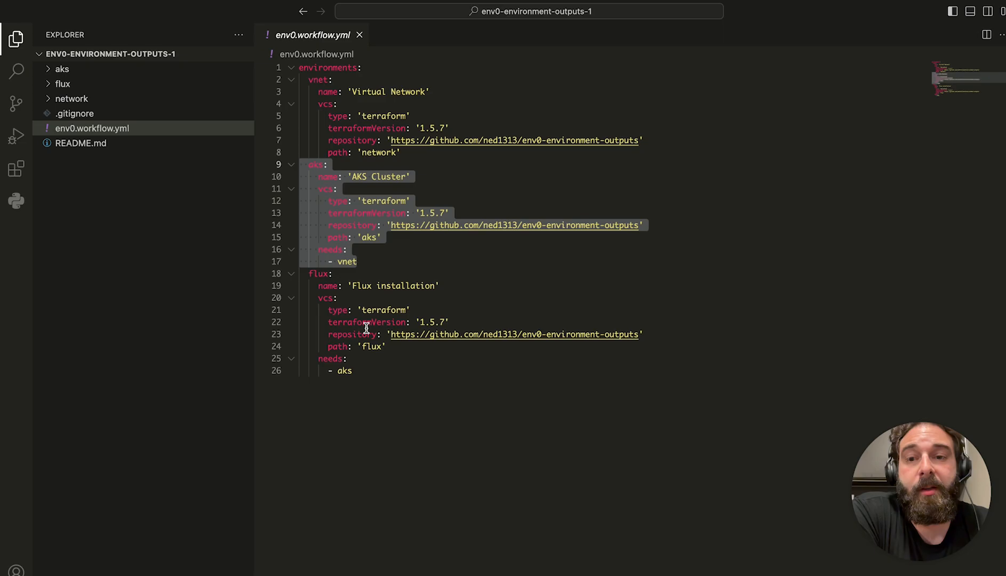
click(363, 308)
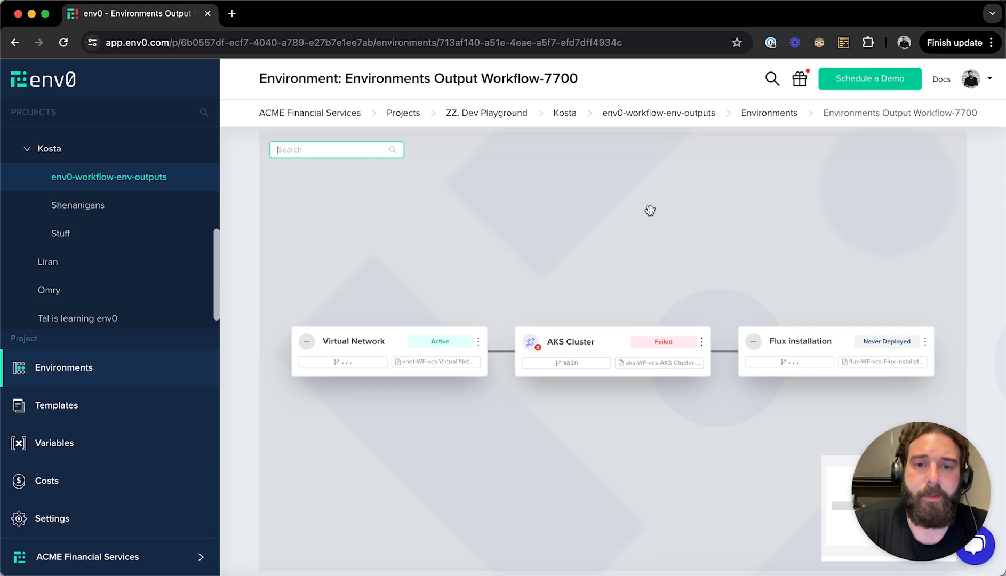
- Open the failed Terraform Plan log of the AKS Cluster environment and copy the missing variable's name, vnet_subnet_id
click(570, 347)
scroll(575, 349, down, 5)
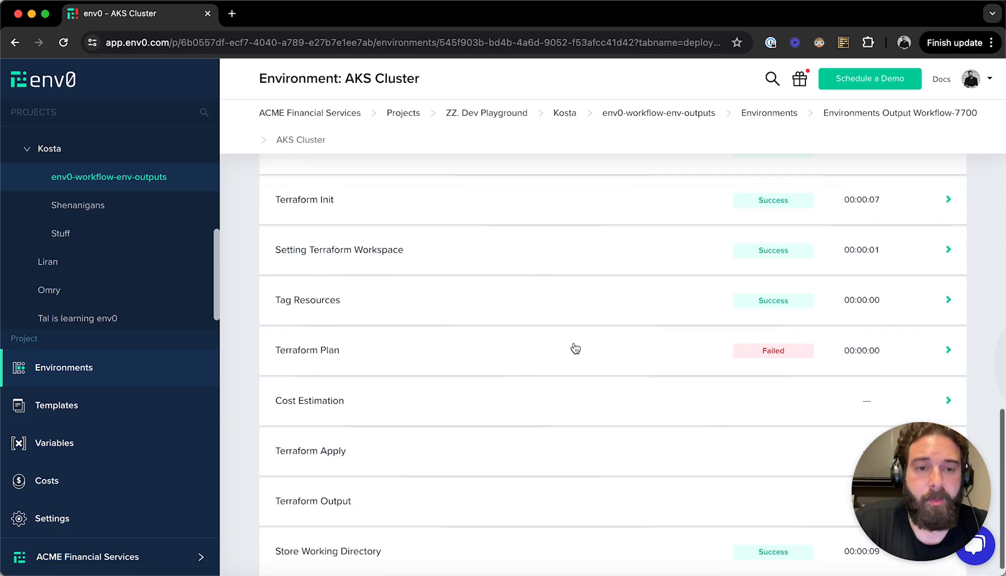
click(661, 341)
scroll(989, 328, down, 4)
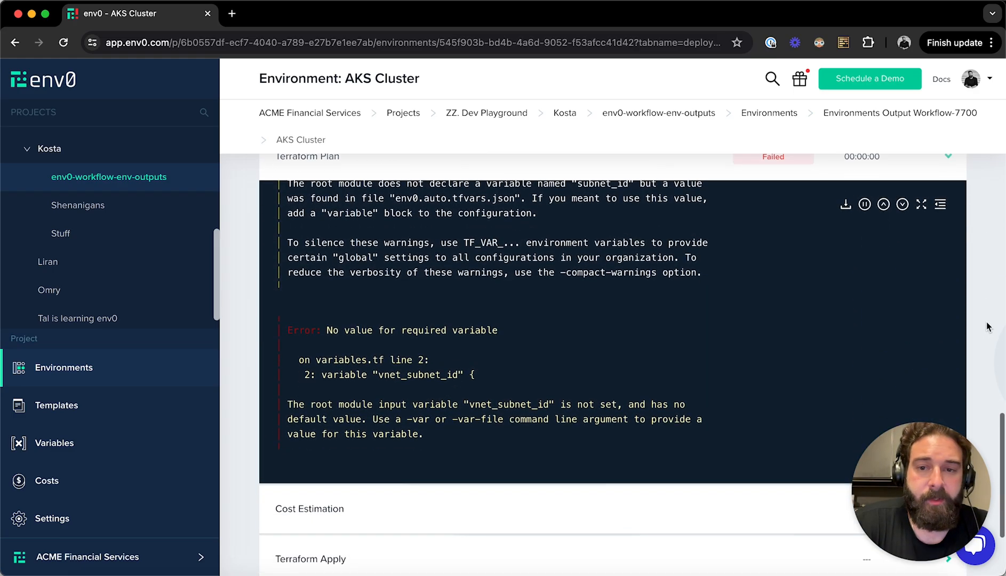
double_click(413, 376)
key(super+c)
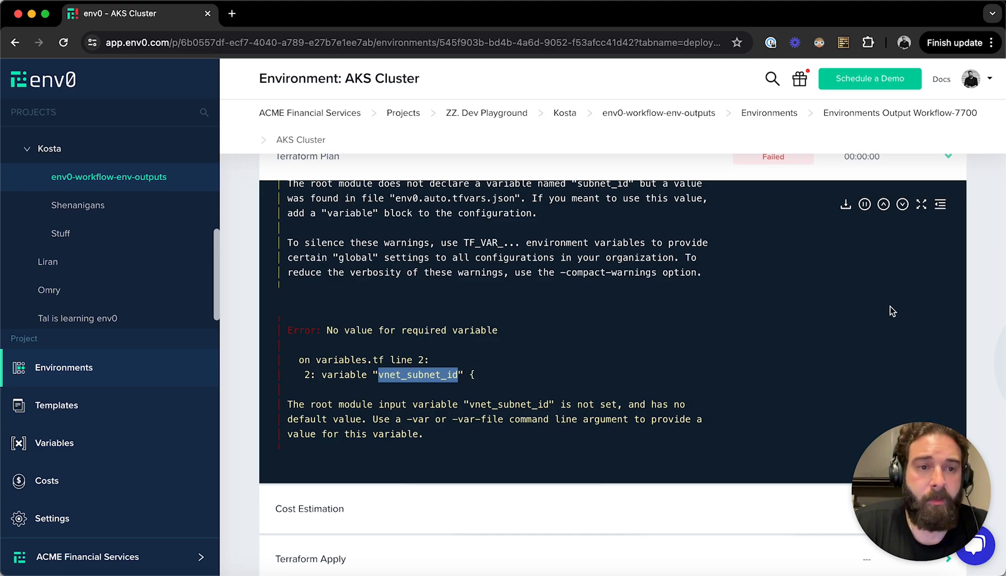
- Add an environment output Terraform variable with the key vnet_subnet_id to the AKS Cluster environment
scroll(1002, 287, up, 2)
scroll(1002, 287, up, 15)
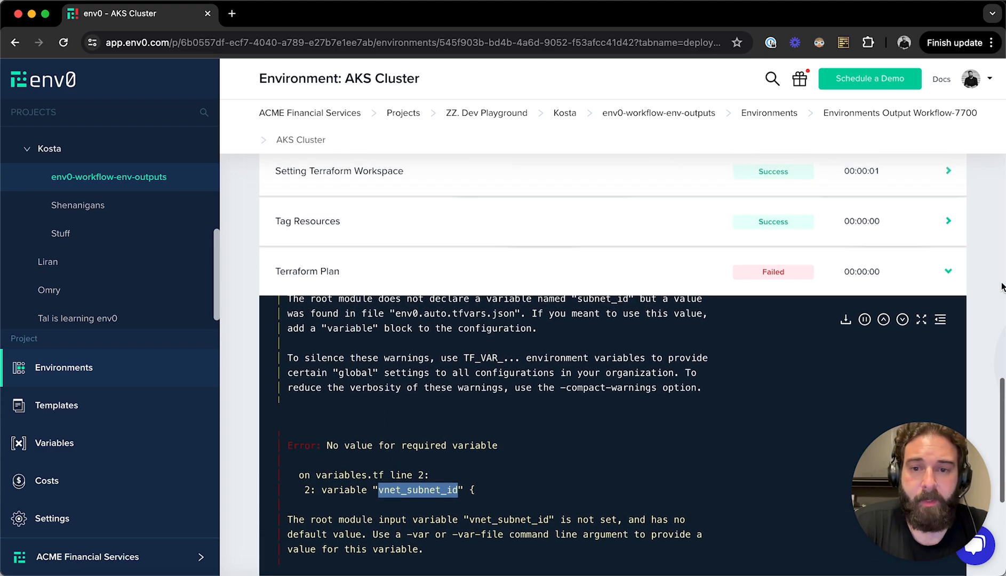
scroll(715, 366, down, 3)
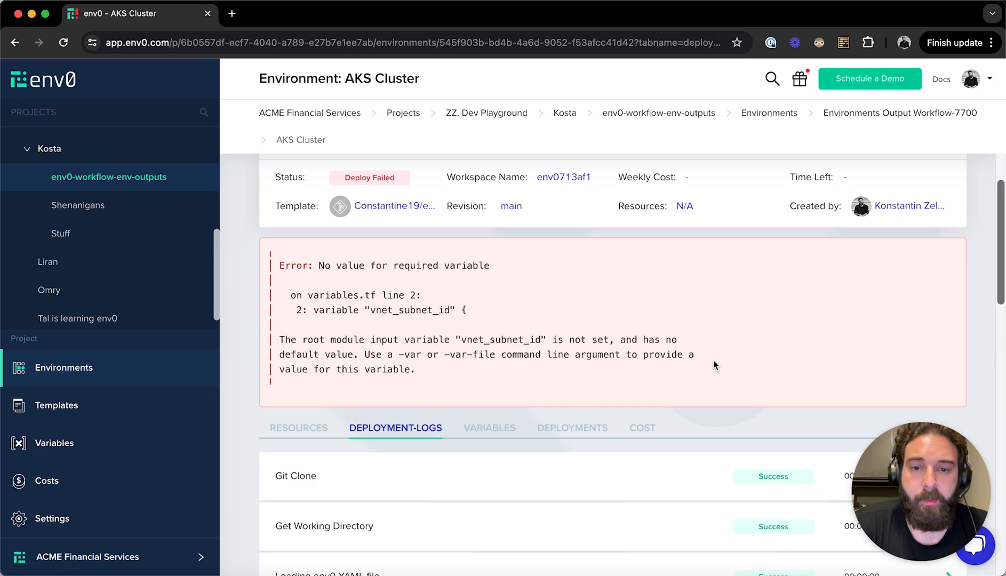
click(489, 346)
scroll(489, 346, down, 4)
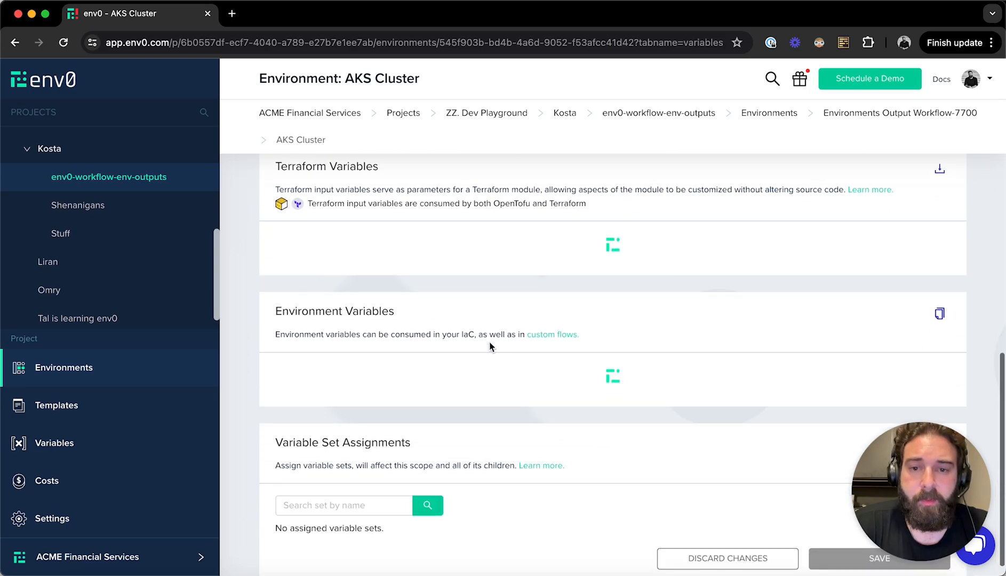
scroll(490, 346, down, 1)
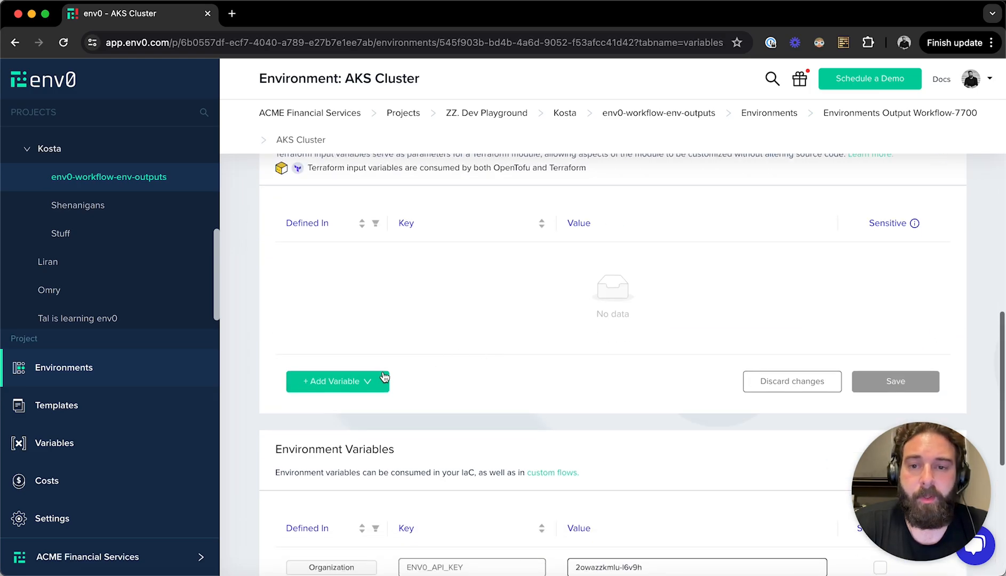
click(372, 383)
click(344, 494)
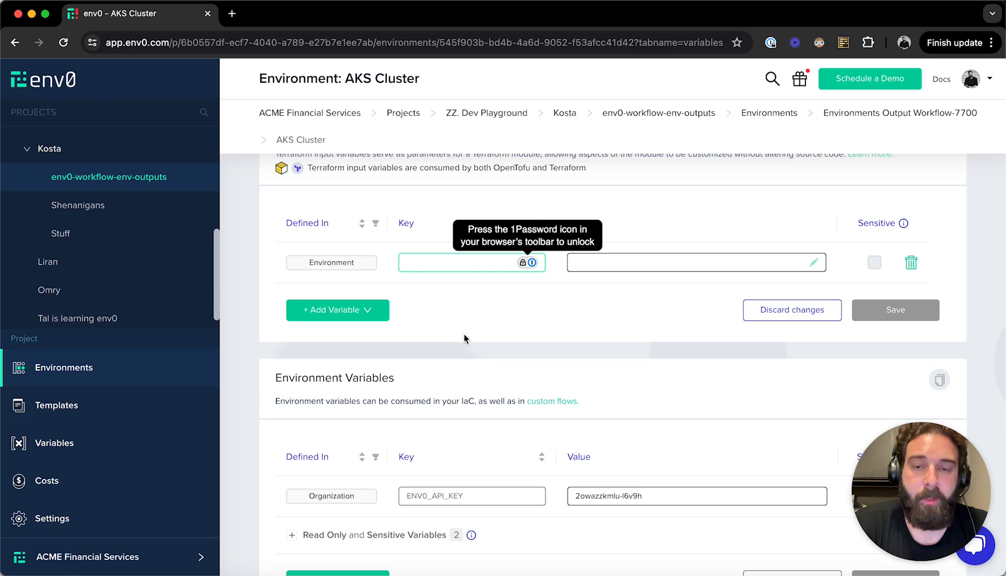
key(super+v)
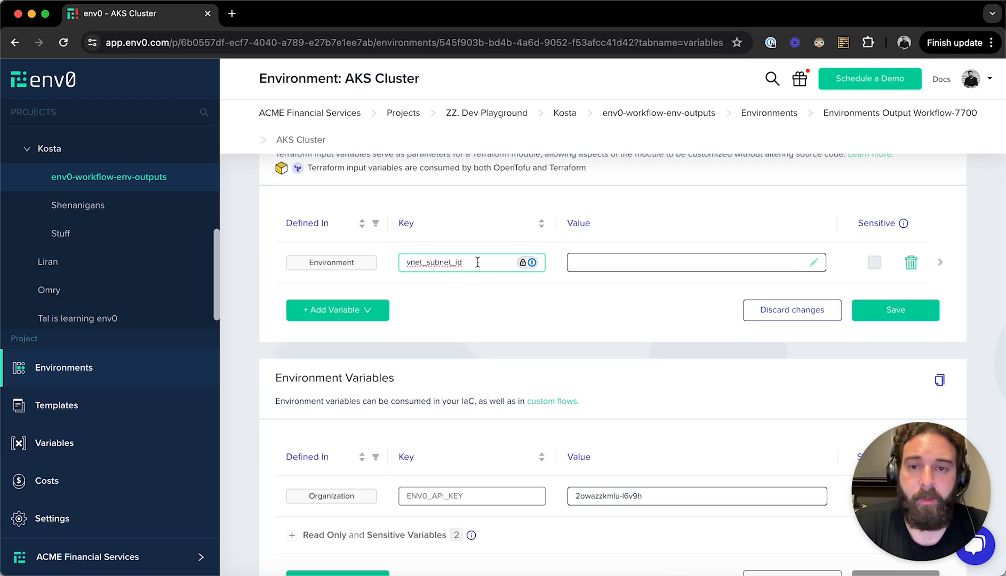
- Link vnet_subnet_id to the Virtual Network environment's aks_subnet_id output and save the Terraform variables
click(814, 262)
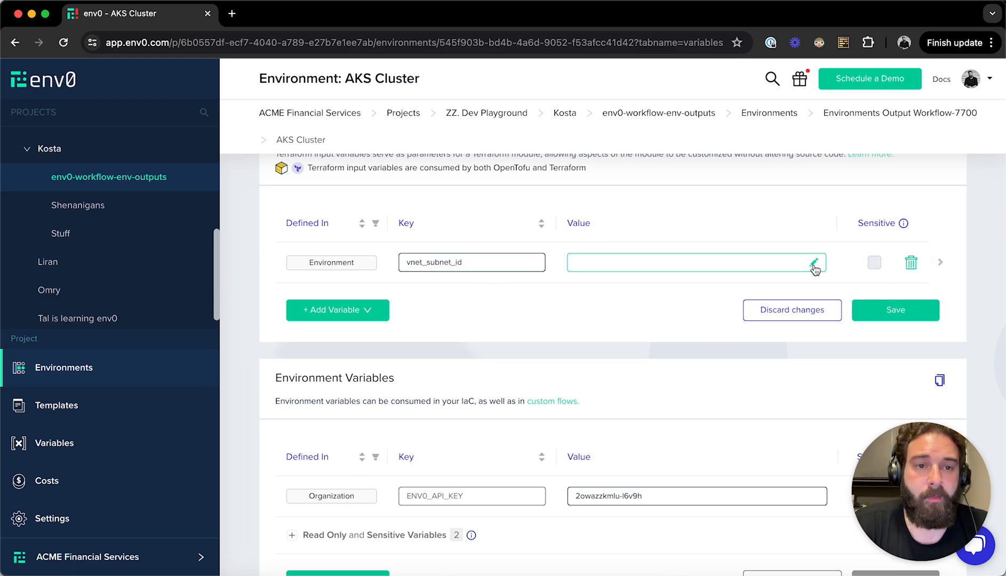
click(647, 272)
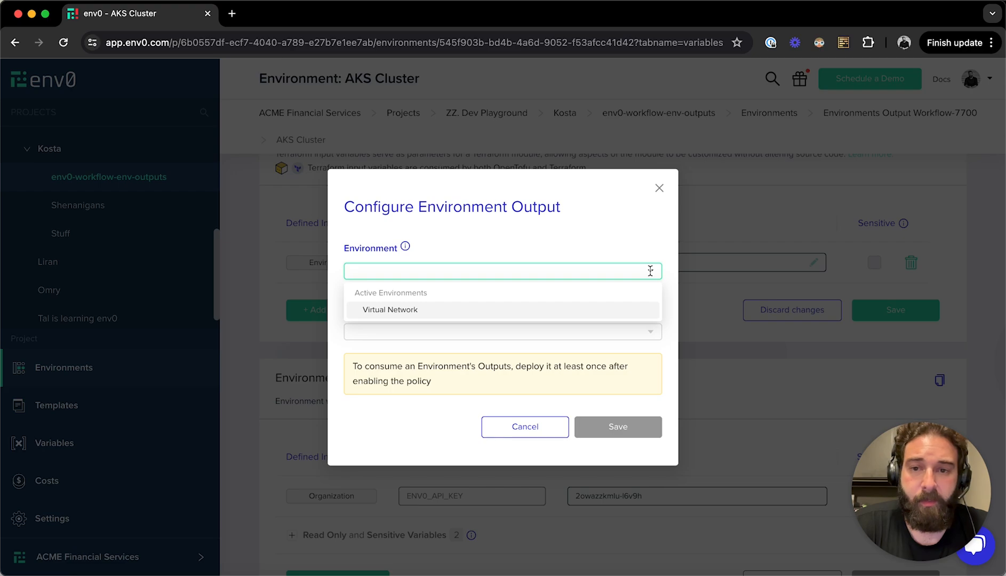
click(542, 318)
click(650, 331)
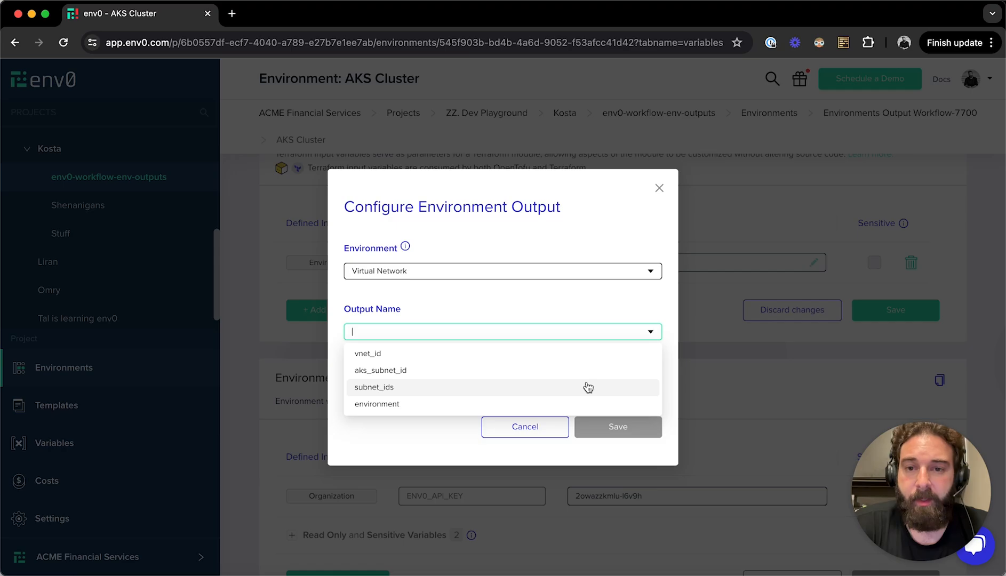
click(592, 371)
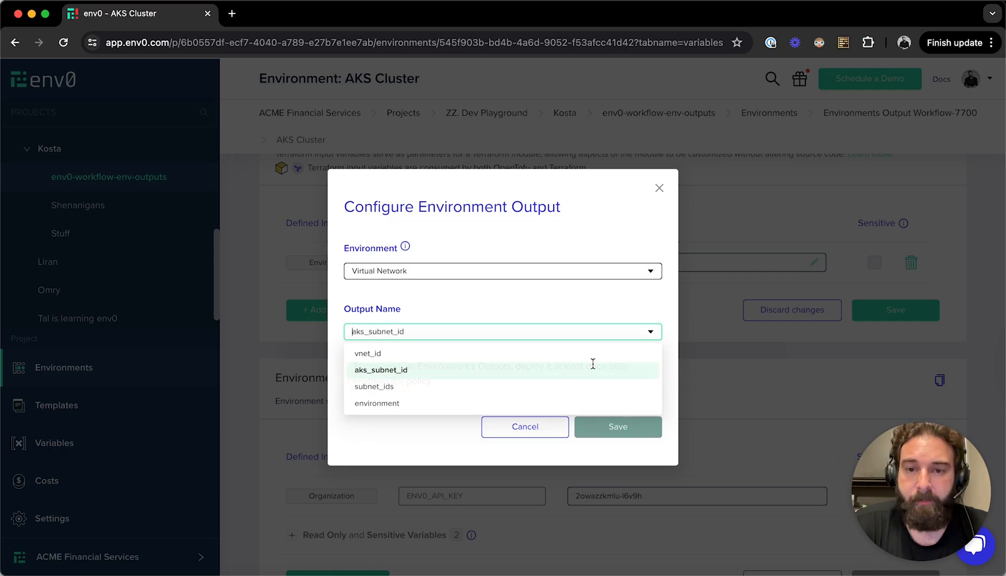
click(618, 427)
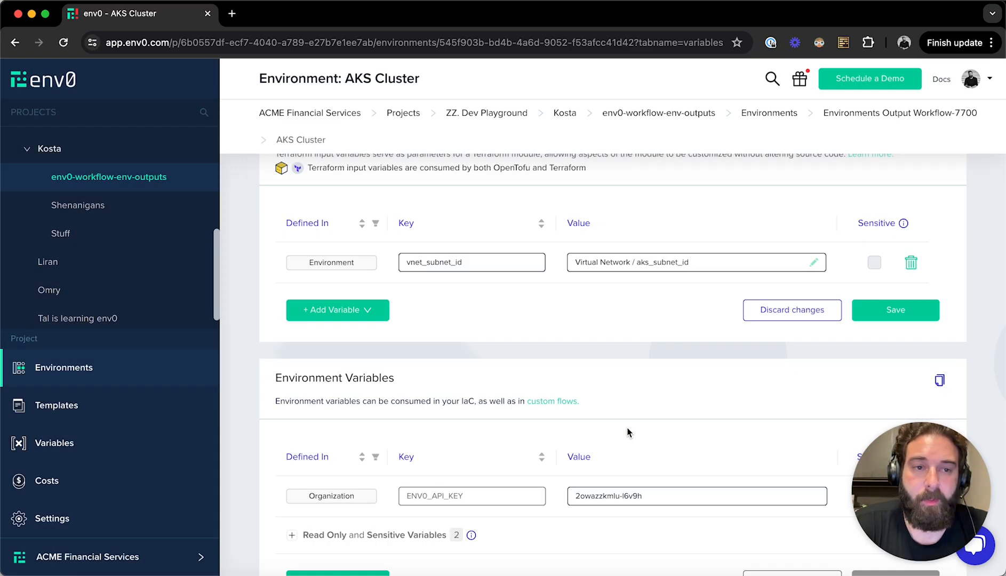
click(884, 317)
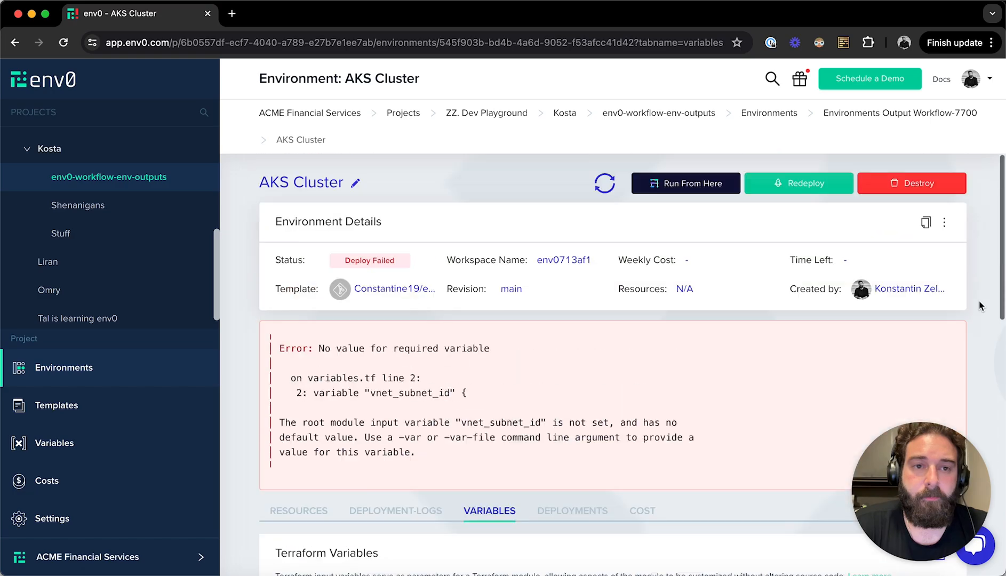
- Redeploy the AKS Cluster sub-environment from the main revision and bring the workflow graph into view
click(780, 183)
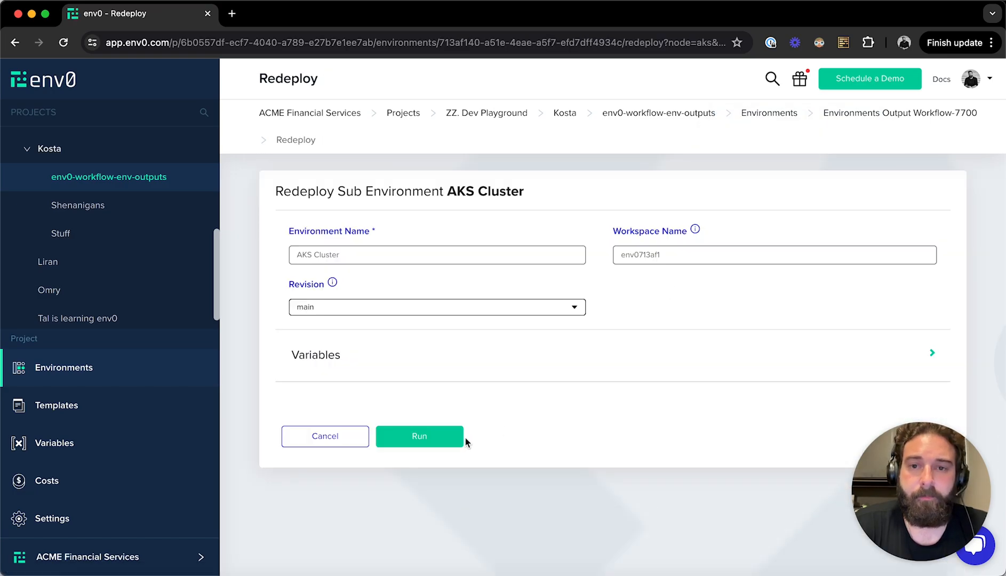
click(461, 439)
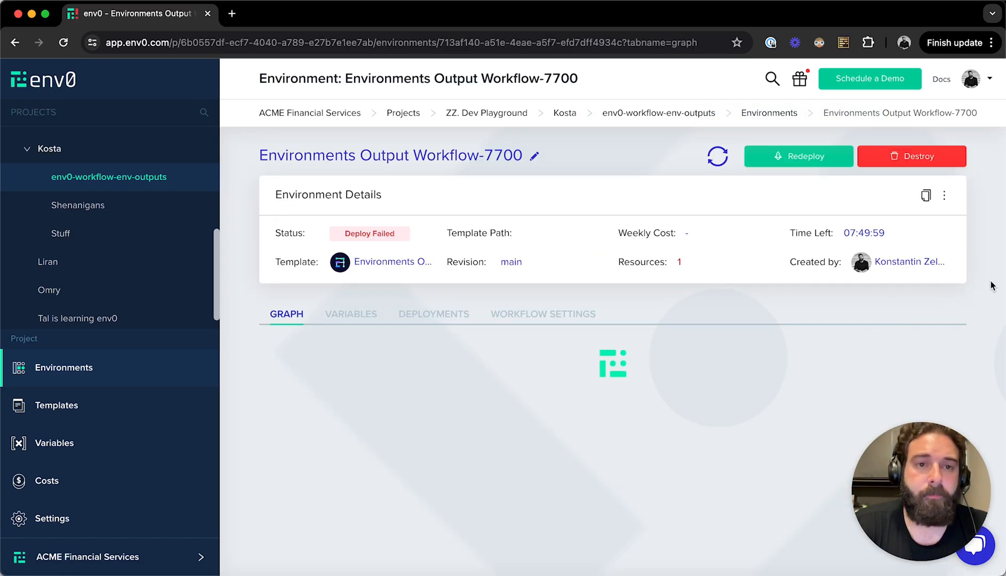
scroll(991, 286, down, 4)
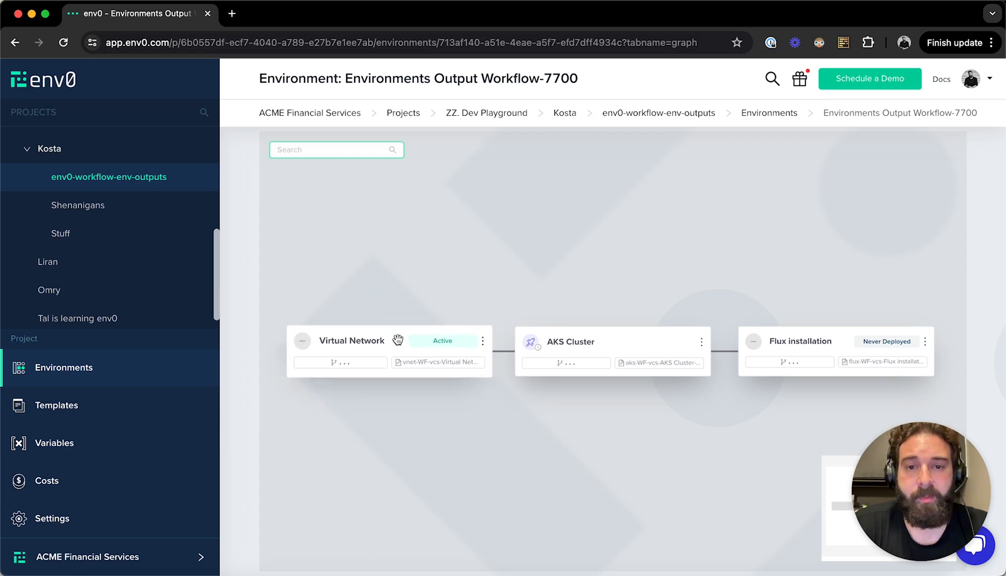
- Follow the AKS Cluster's deployment logs through the Terraform stages and return to the workflow environment
click(573, 350)
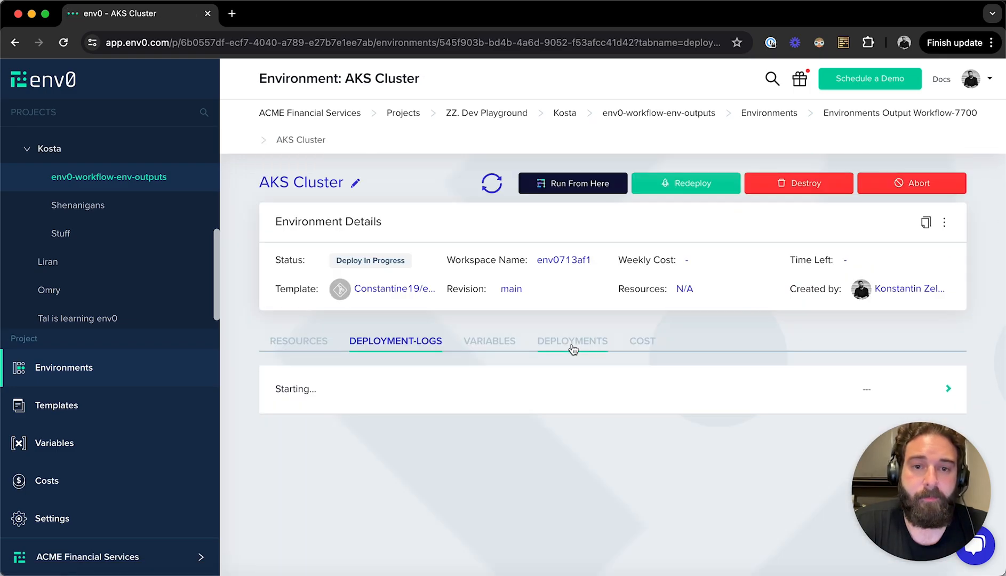
scroll(851, 329, down, 9)
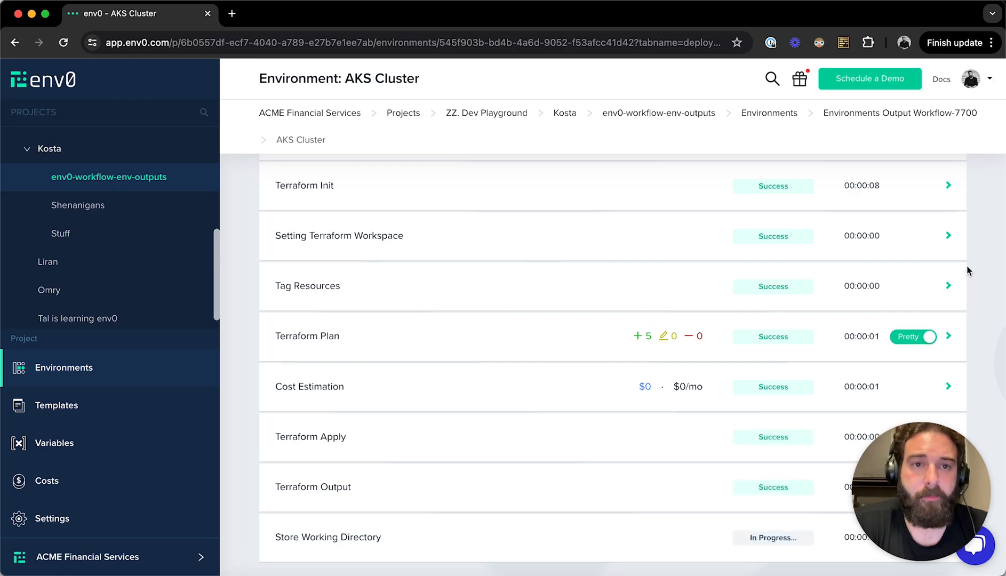
click(789, 112)
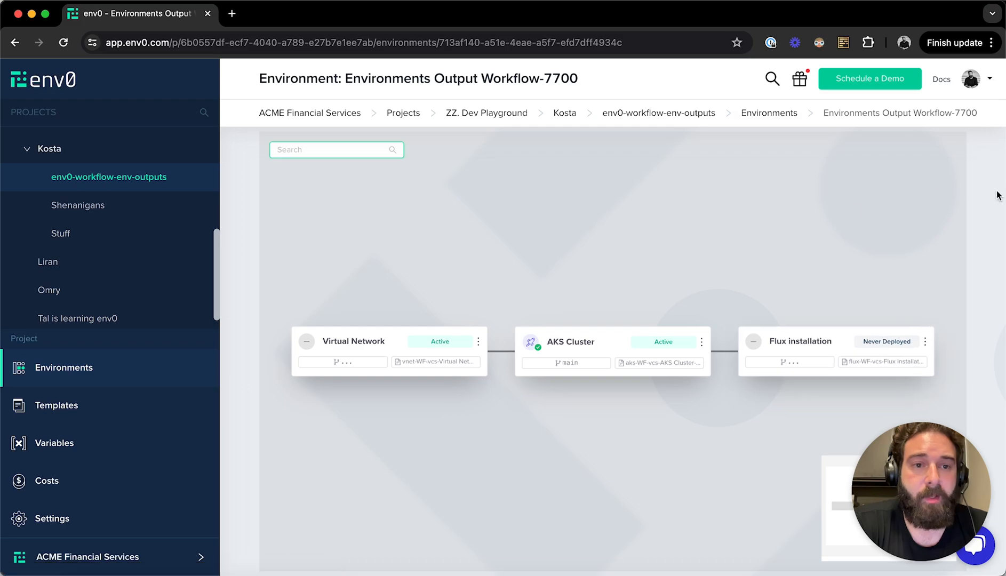
- Open the workflow's redeploy settings for Flux installation and look up its input variable names in flux/variables.tf in the code editor
scroll(998, 195, up, 4)
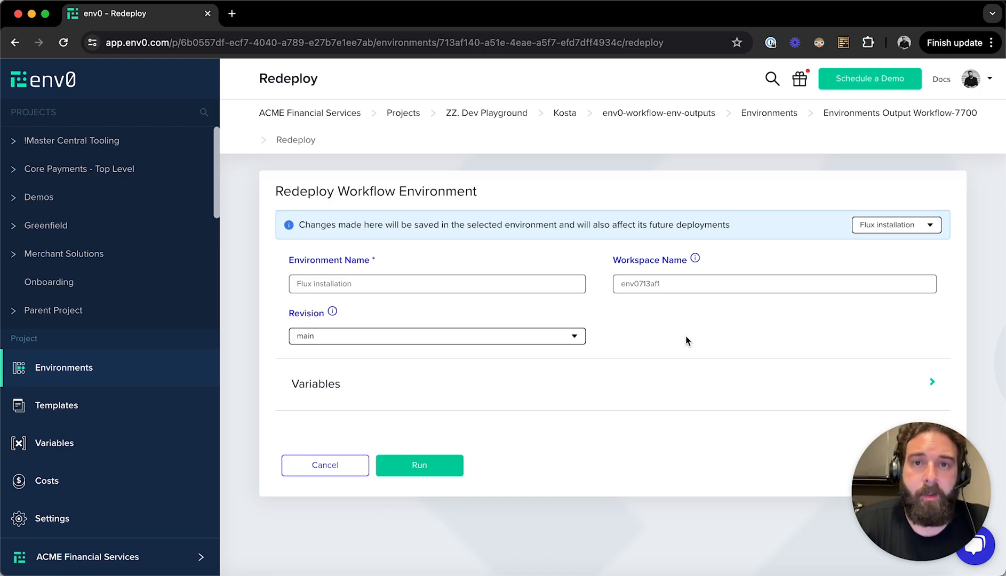
key(ctrl+Right)
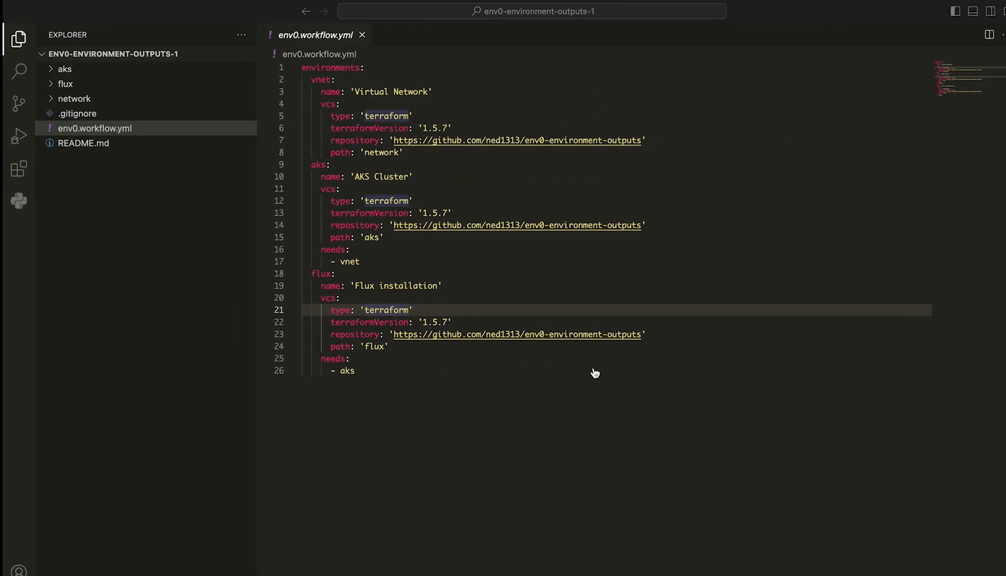
click(143, 91)
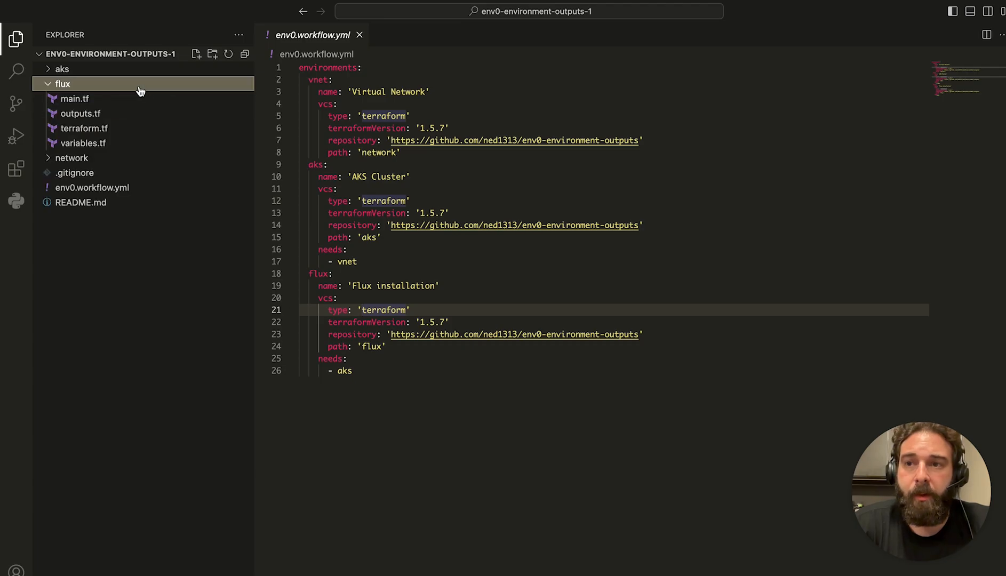
click(126, 143)
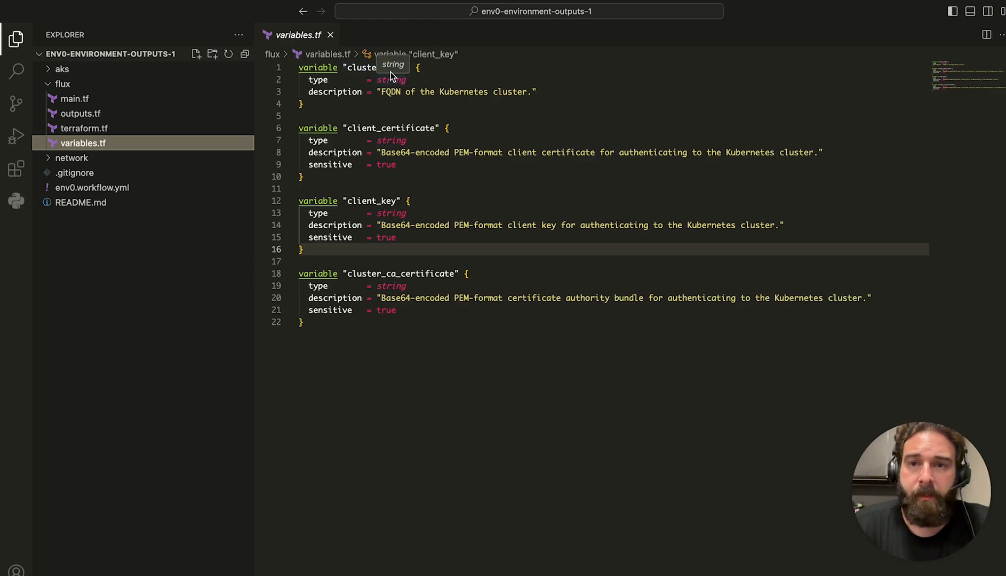
double_click(368, 68)
key(ctrl+Left)
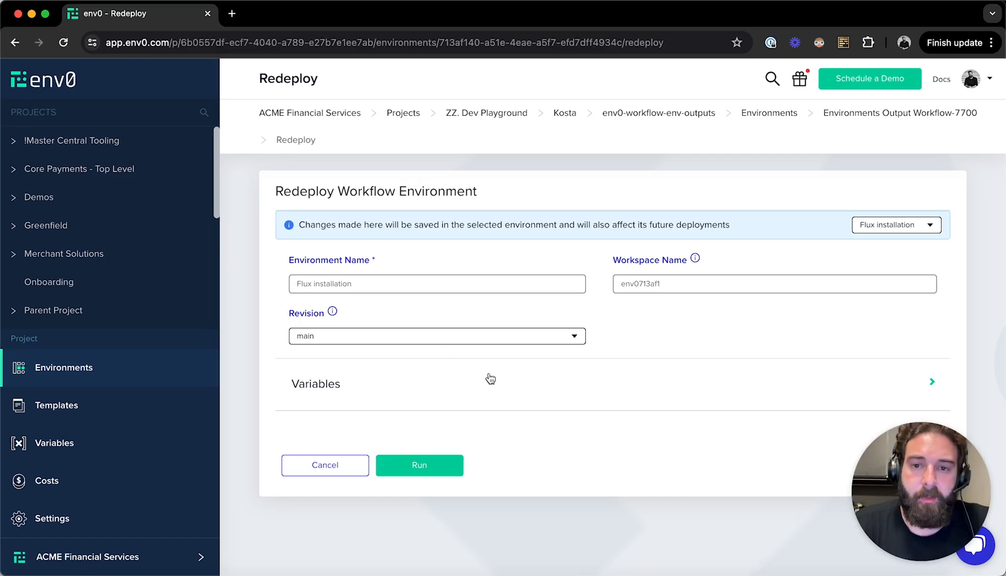
- Add environment output Terraform variables cluster_fqdn, client_certificate, client_key and cluster_ca_certificate to Flux installation in the env0 redeploy form
click(491, 378)
scroll(489, 372, down, 5)
click(388, 372)
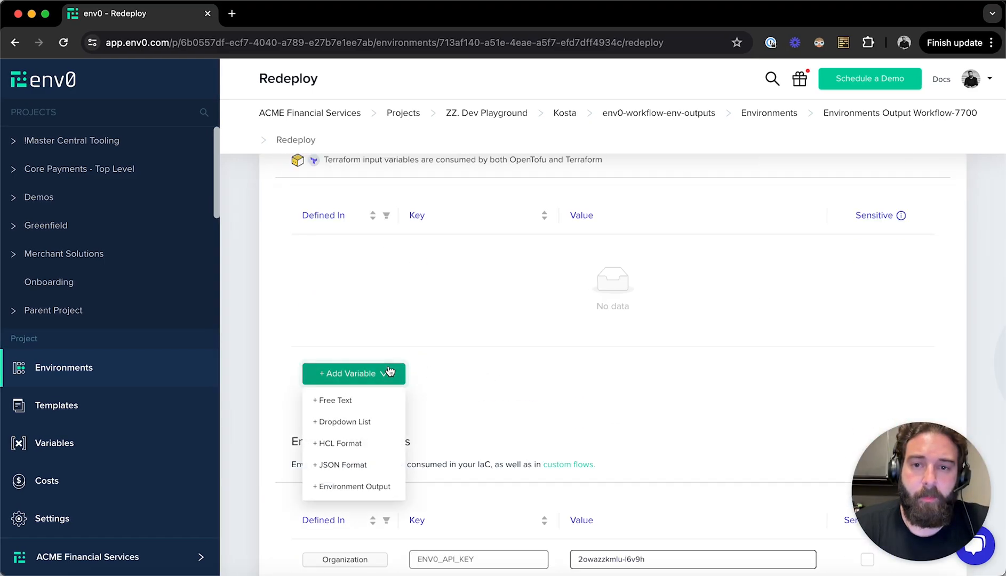
click(354, 487)
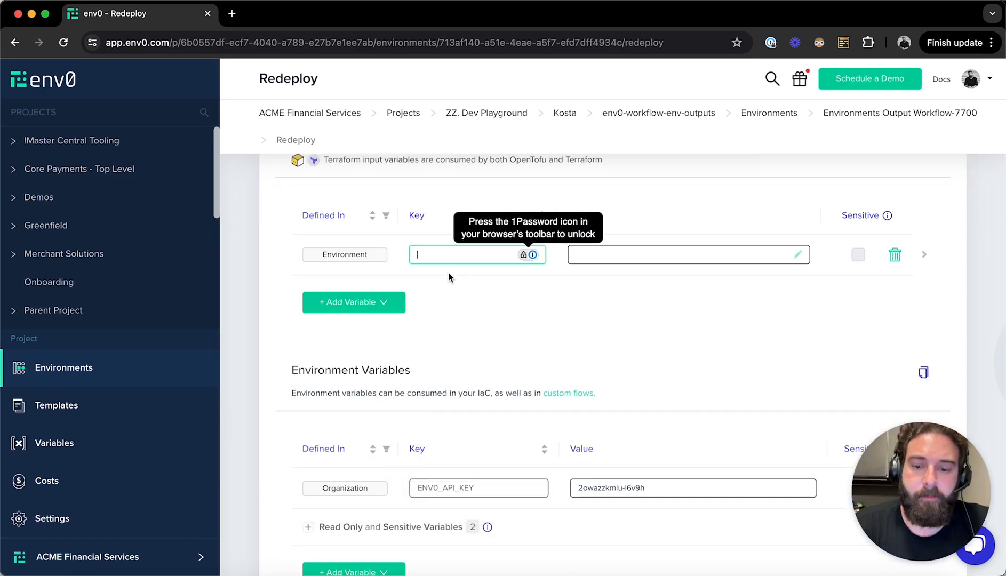
text(cluster_fqdn)
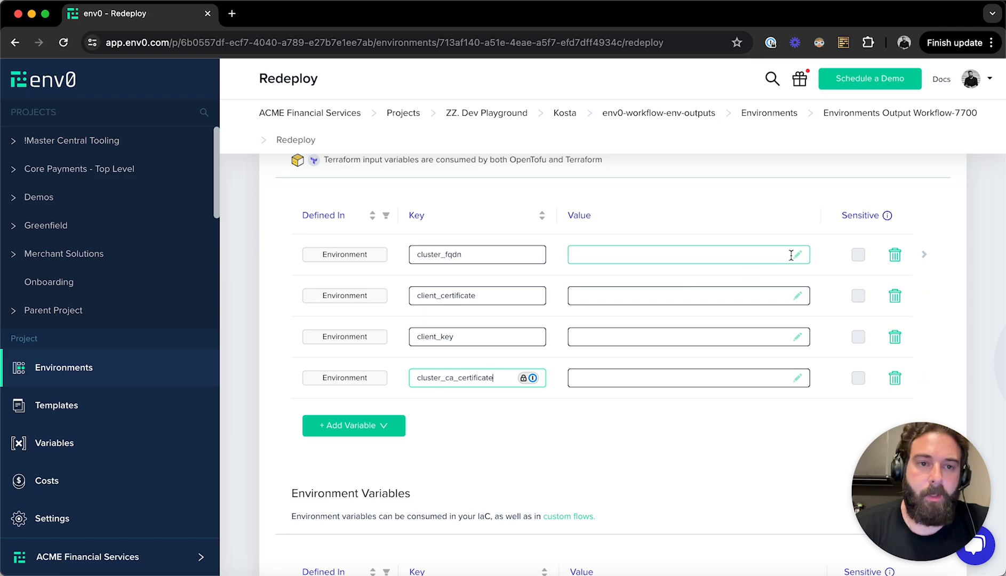
- Link the cluster_fqdn variable to the host output of the aks sub-environment
click(797, 255)
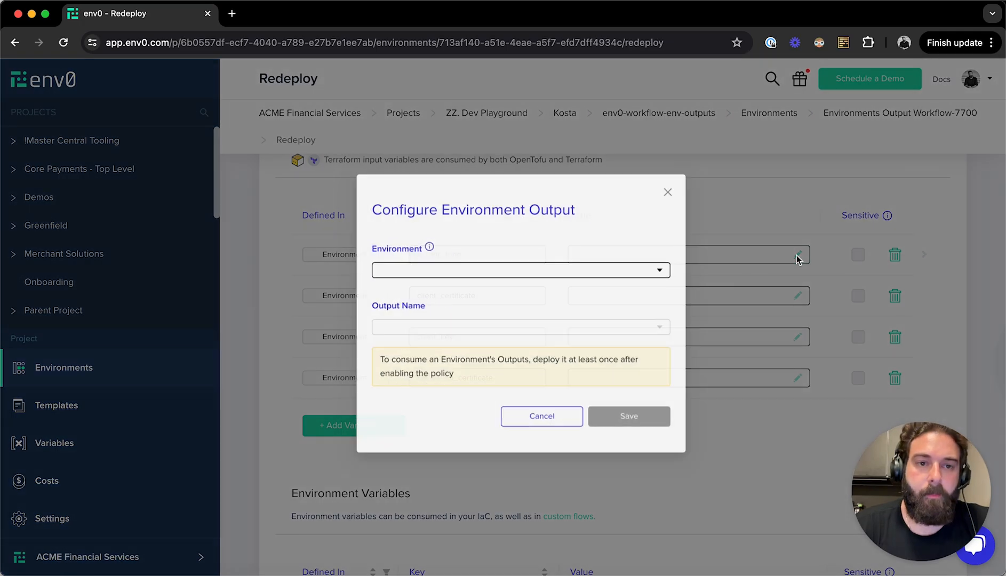
click(652, 270)
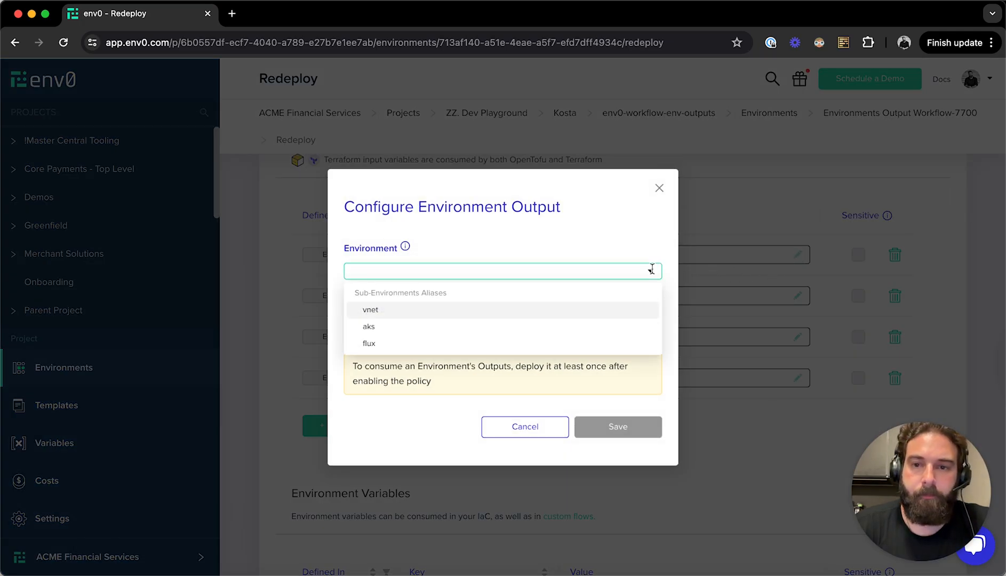
click(602, 326)
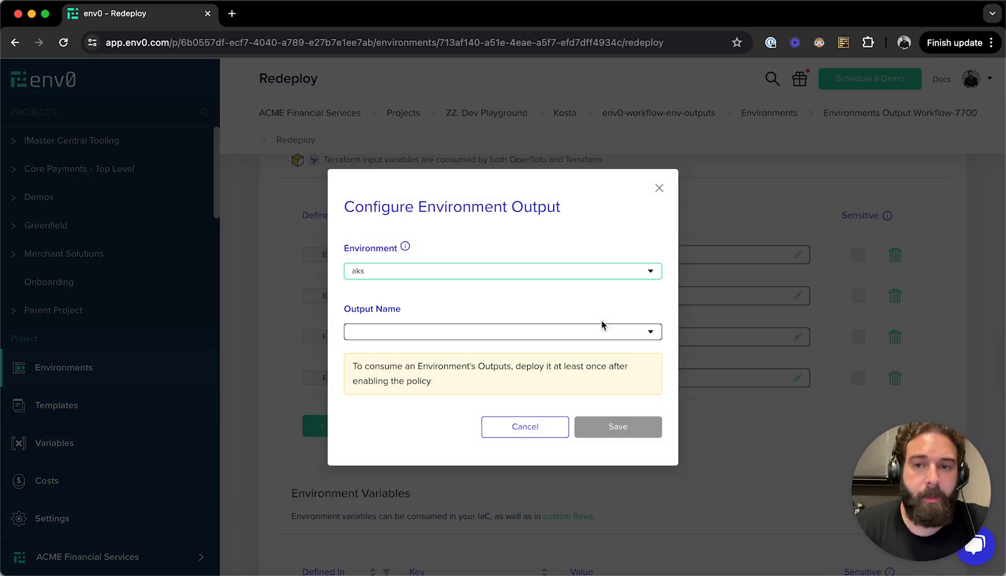
click(648, 330)
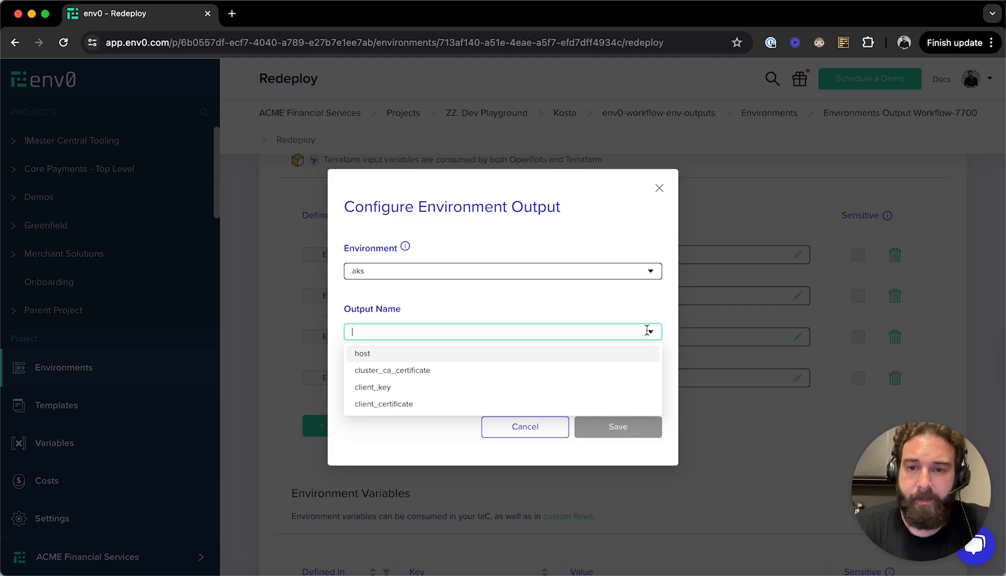
click(603, 356)
click(614, 421)
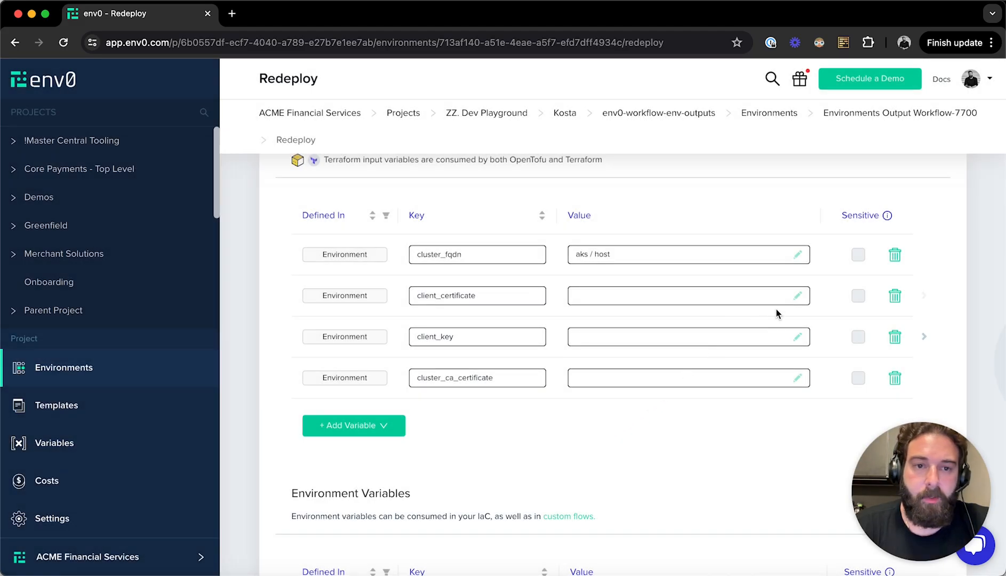
- Link the client_certificate variable to the client_certificate output of the aks sub-environment
click(798, 295)
click(654, 271)
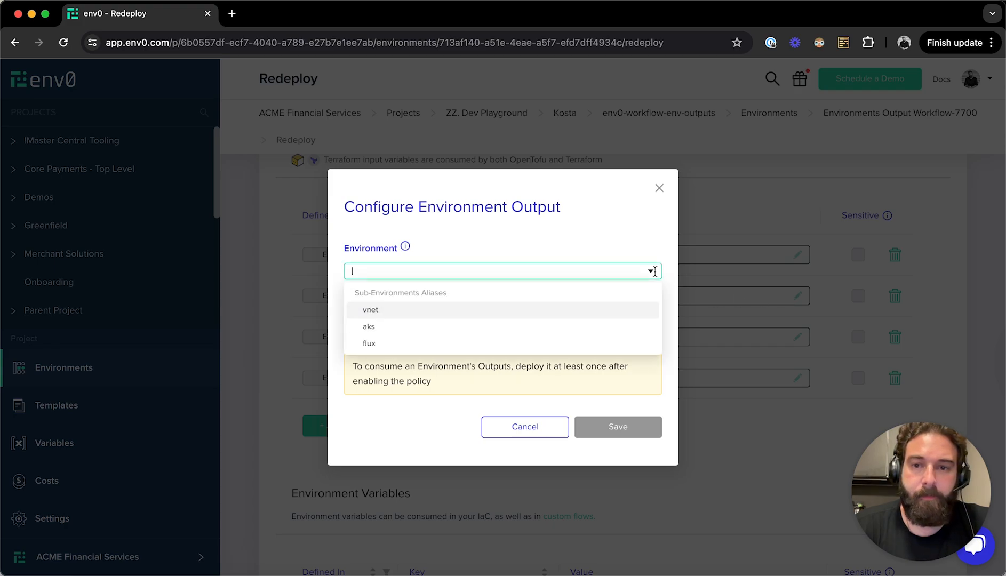
click(595, 327)
click(651, 332)
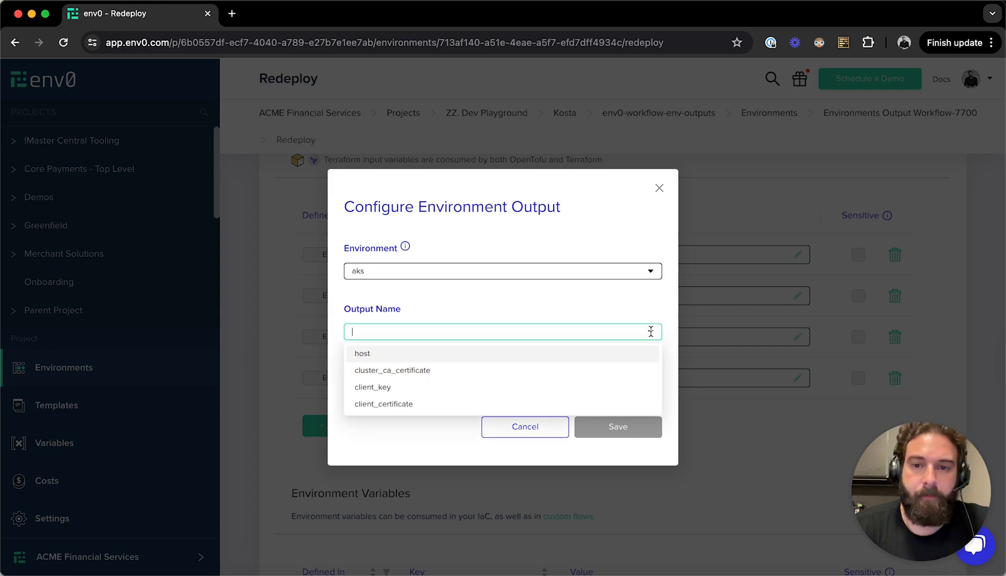
click(551, 404)
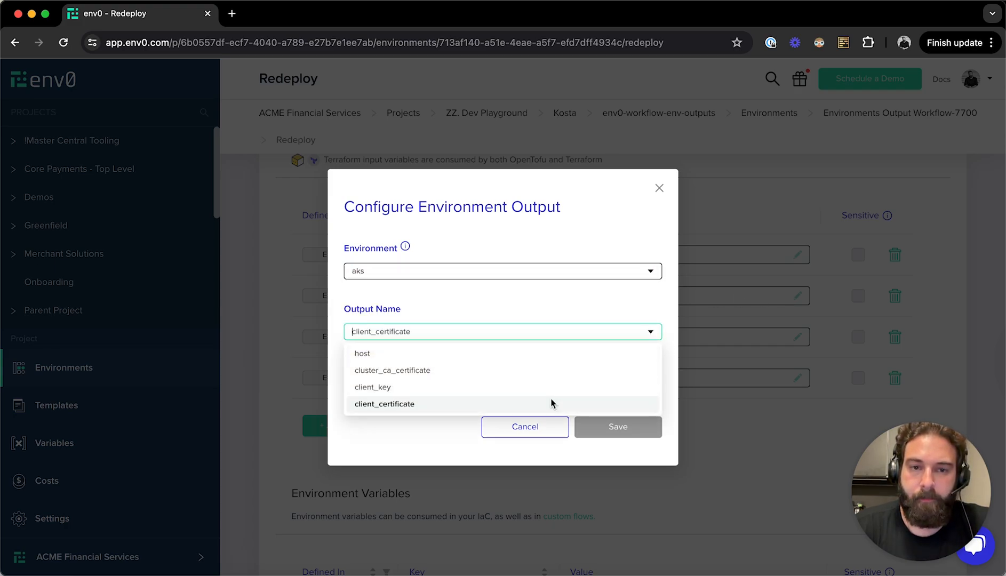
click(618, 427)
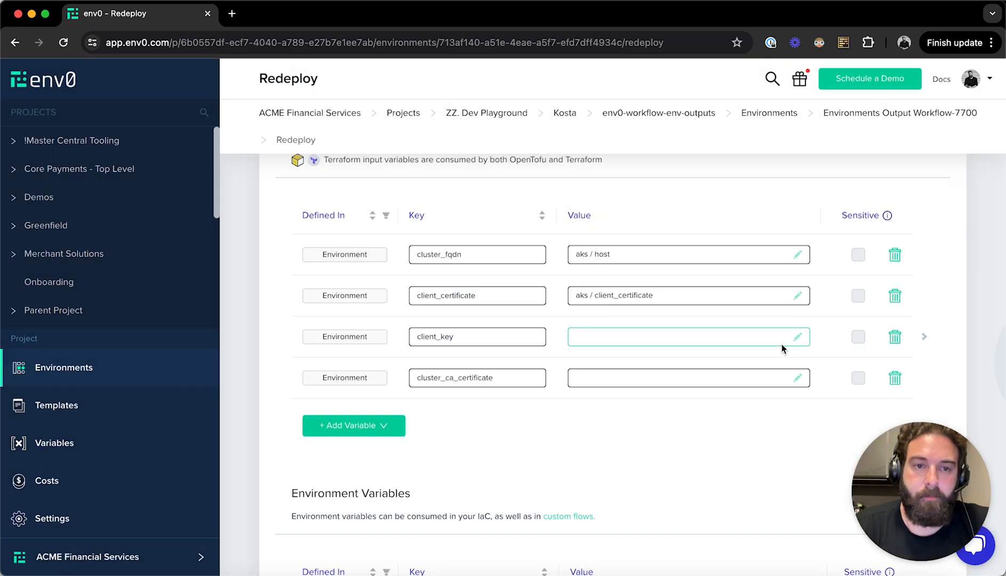
- Link the client_key variable to the client_key output of the aks sub-environment
click(798, 337)
click(650, 271)
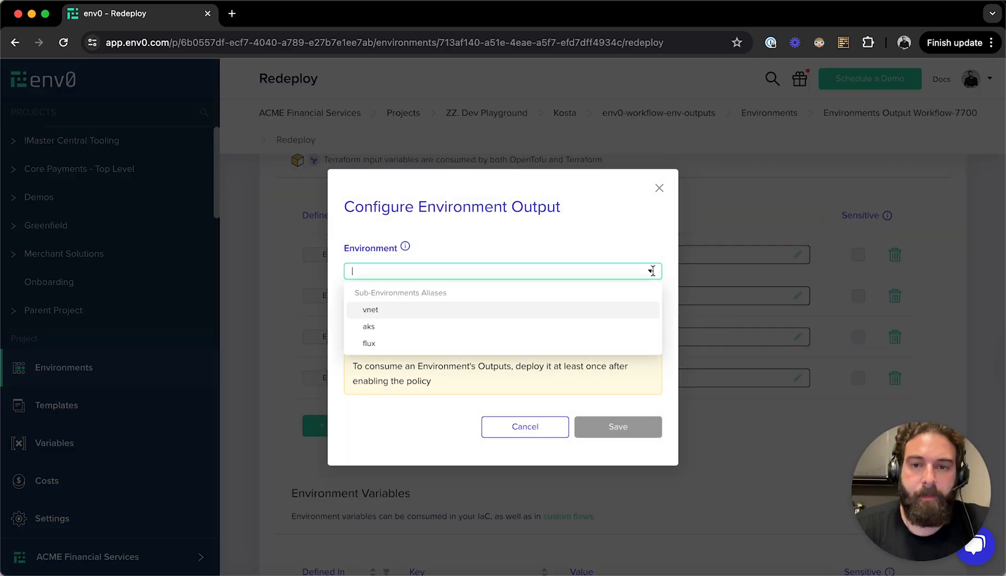
click(555, 327)
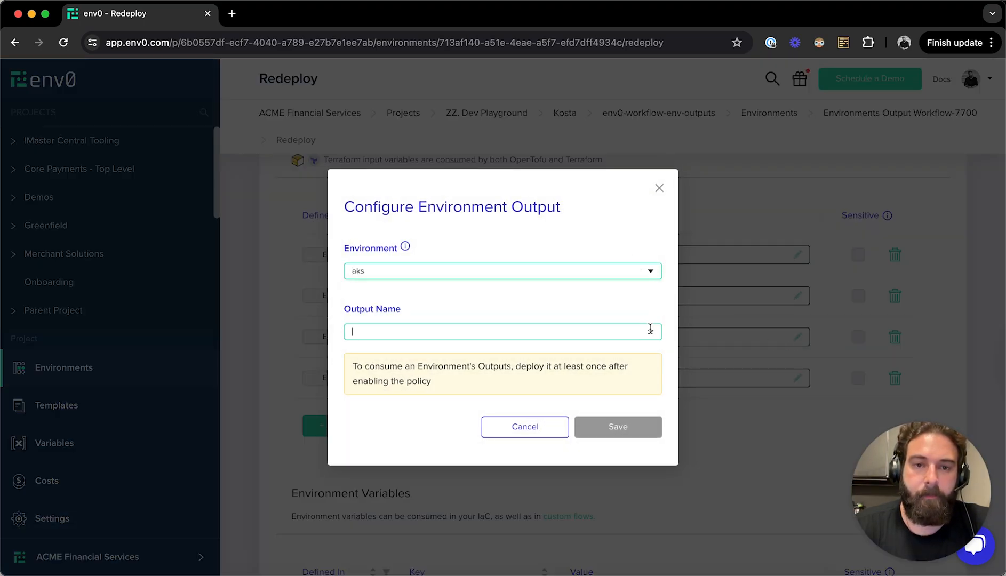
click(650, 331)
click(575, 387)
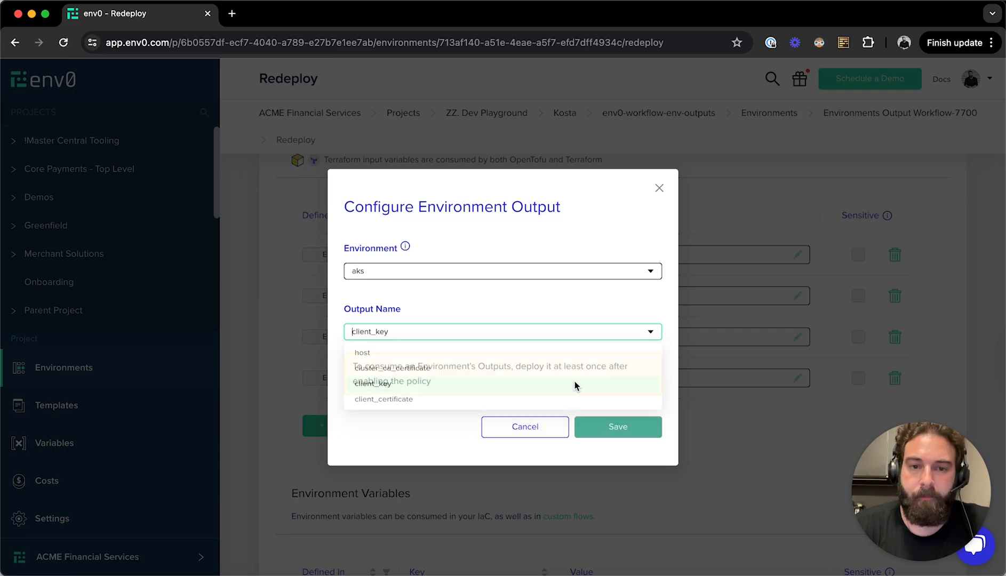
click(611, 424)
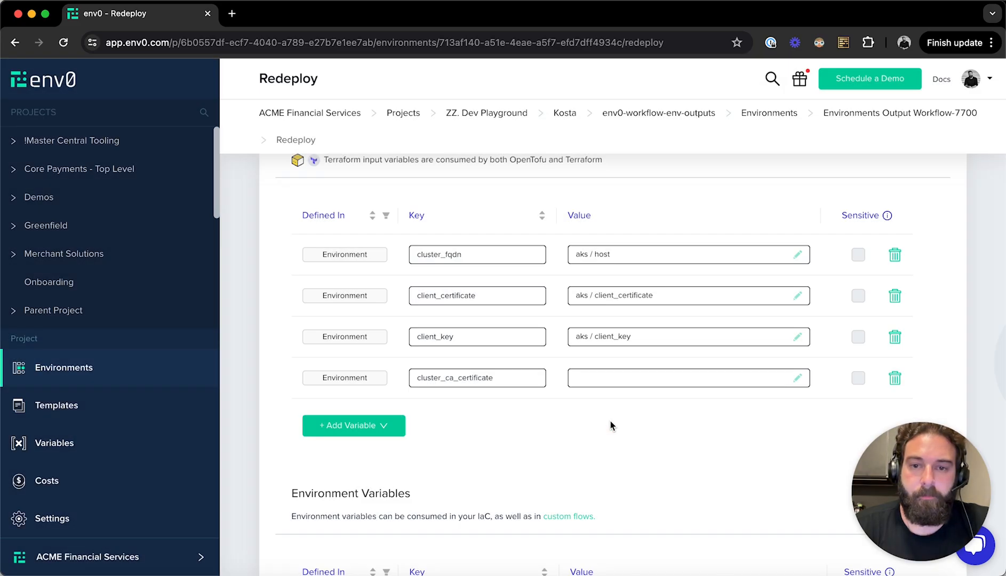
- Link the cluster_ca_certificate variable to the cluster_ca_certificate output of the aks sub-environment
click(799, 380)
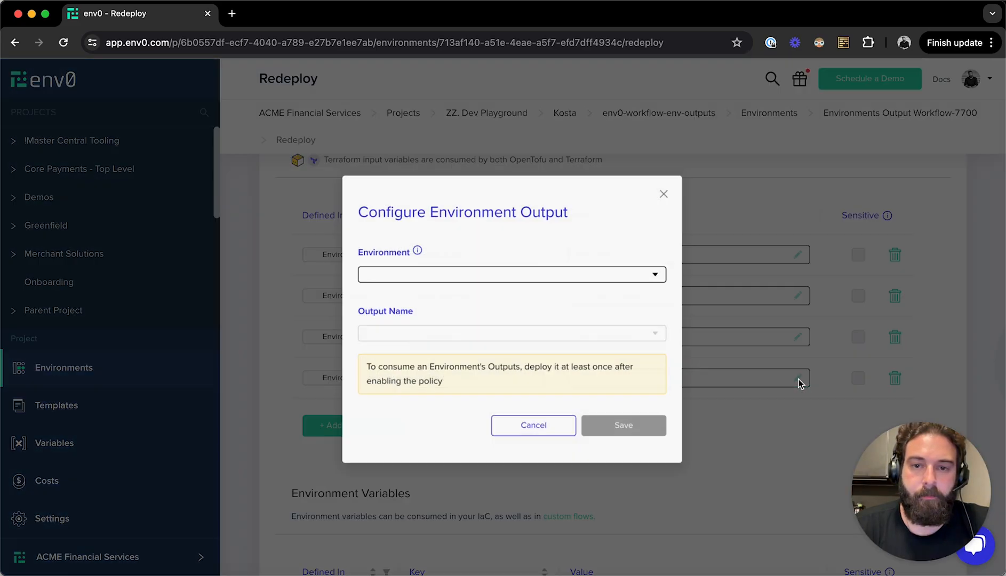
click(647, 272)
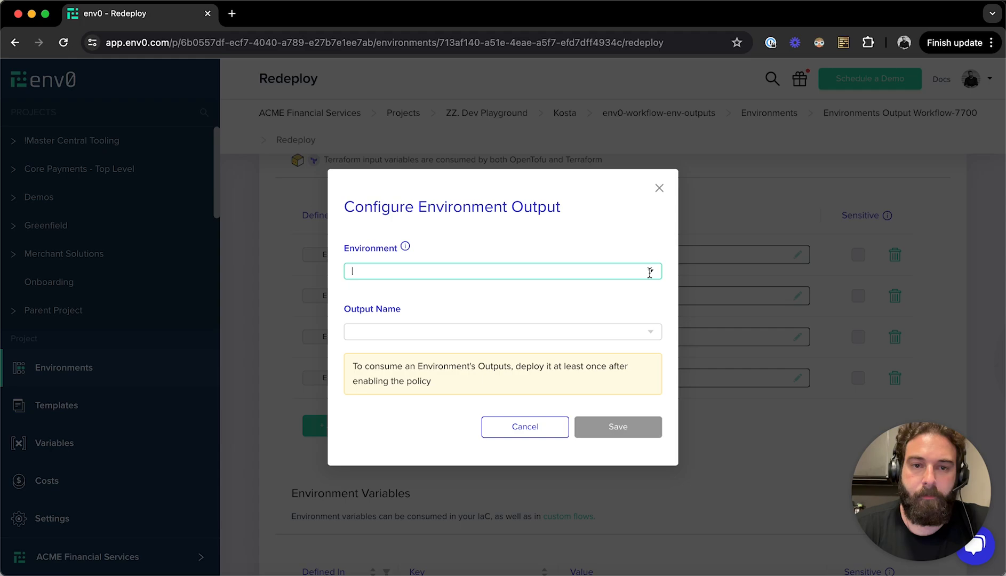
click(567, 331)
click(651, 331)
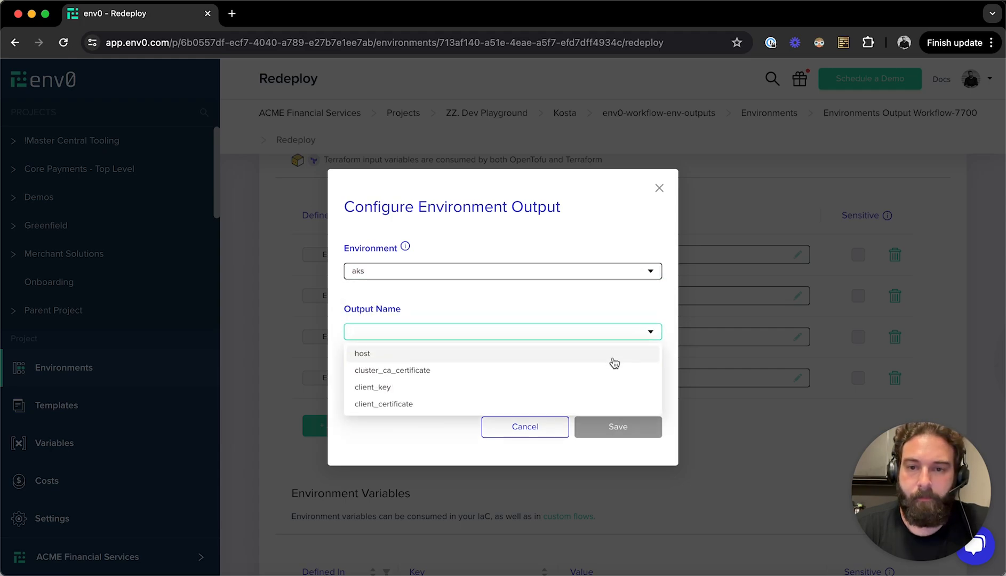
click(596, 372)
click(614, 427)
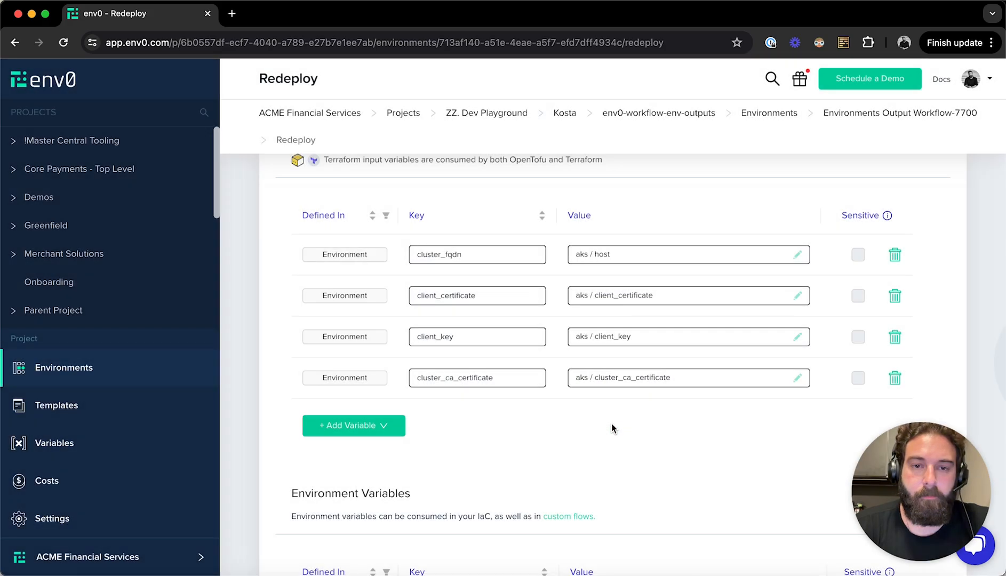
- Review the four linked Terraform variables for Flux installation and run the workflow redeployment
scroll(613, 427, down, 8)
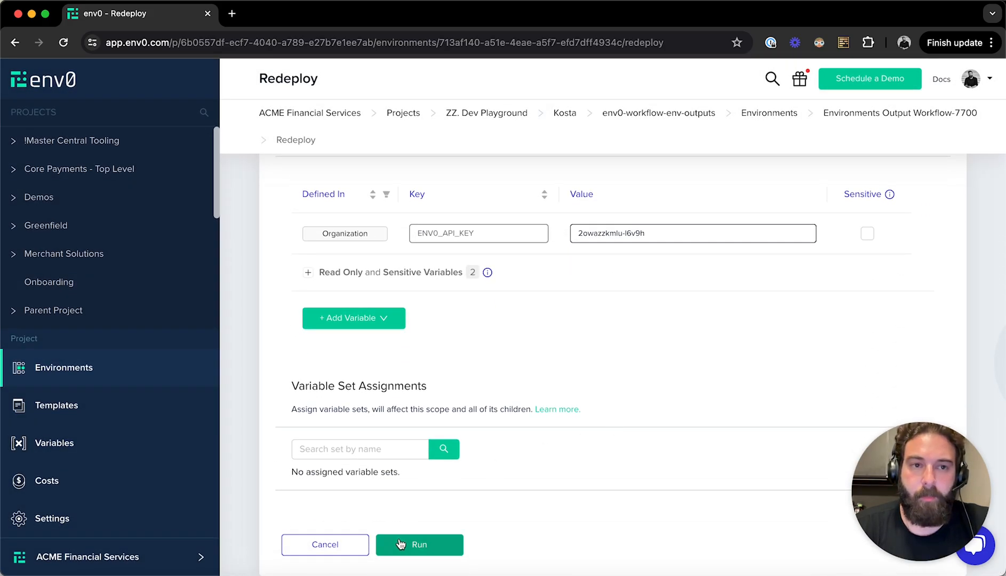
scroll(651, 360, up, 8)
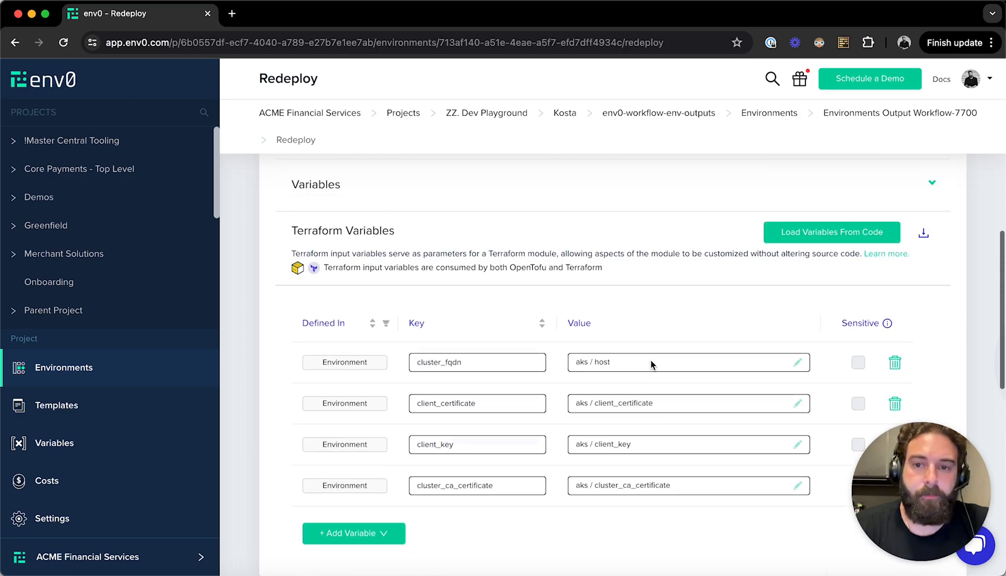
scroll(651, 366, down, 10)
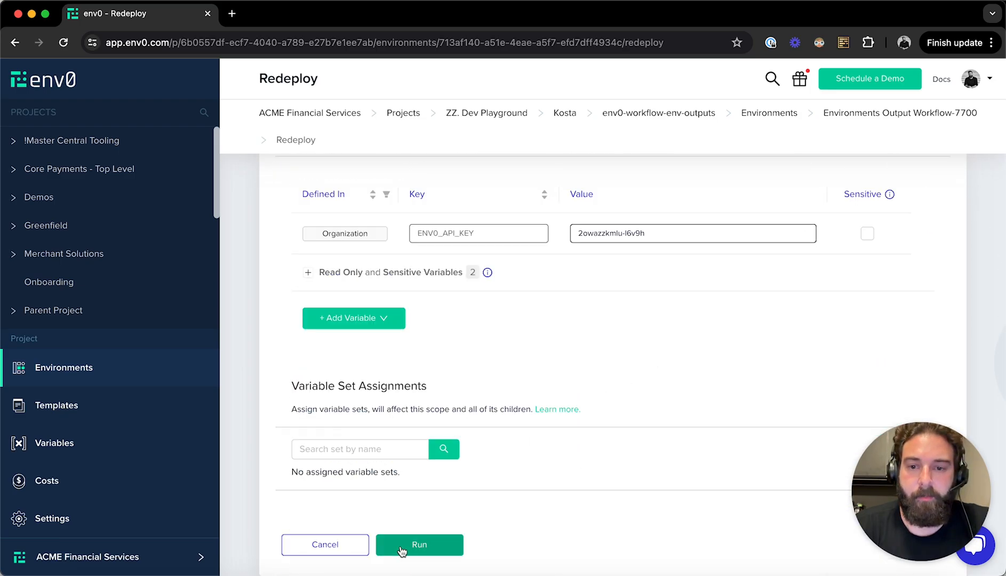
click(403, 548)
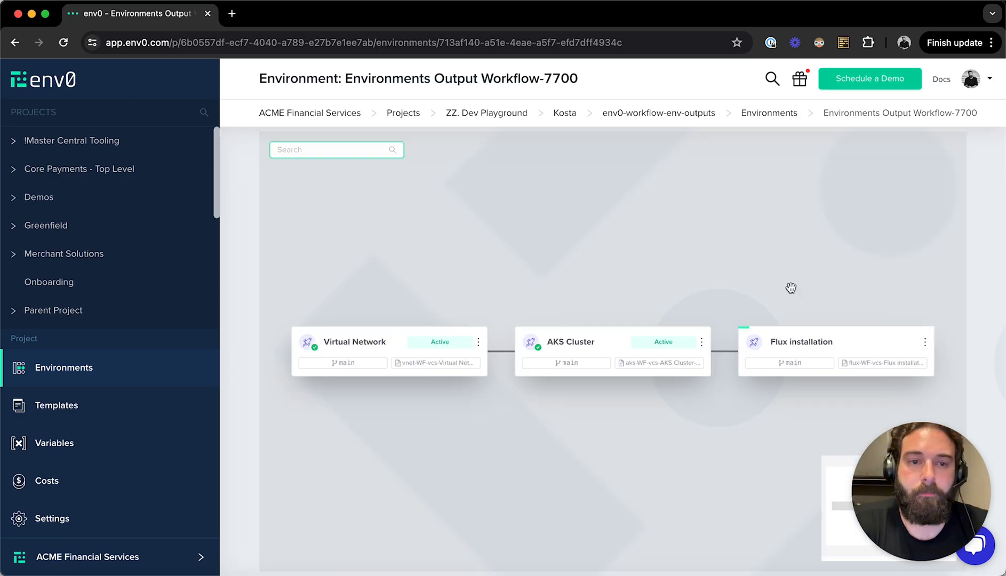
- Open Flux installation from the workflow graph and check the progress of its deployment
click(789, 347)
scroll(974, 334, down, 1)
scroll(974, 336, down, 4)
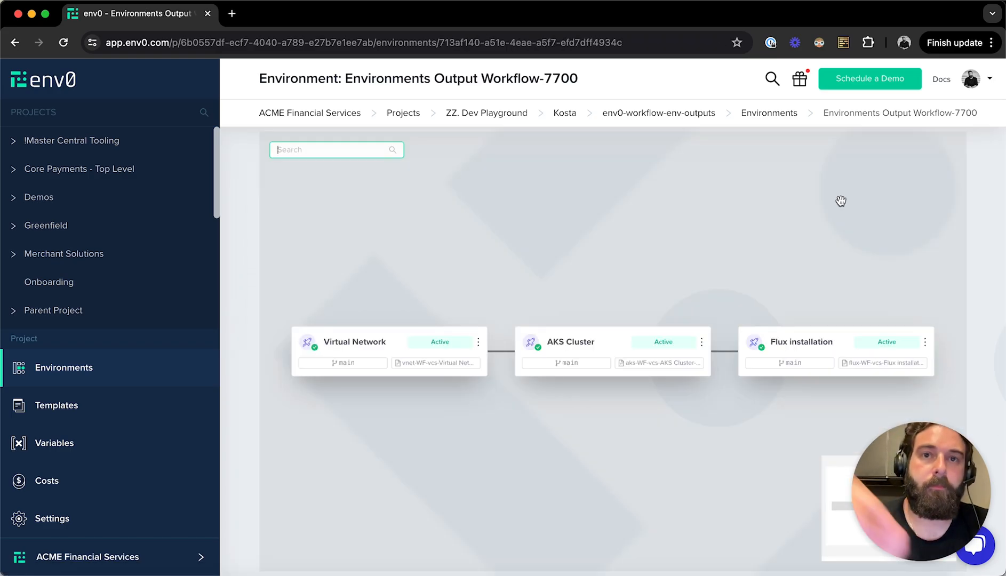